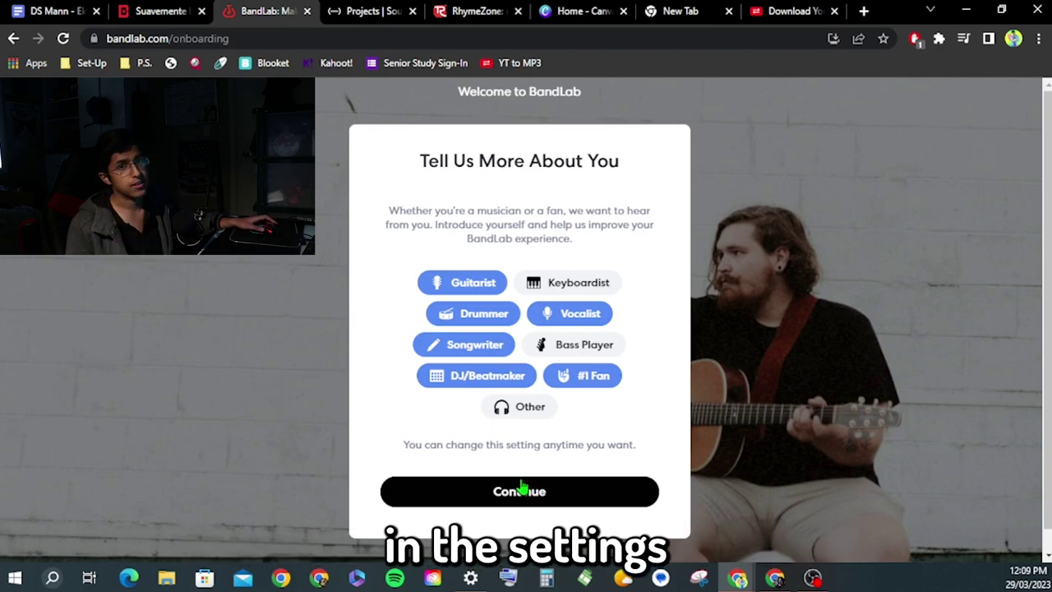
Accept the chosen musician roles and pick Rock, Pop, Hip Hop, R&B, Electronic and Funk as favourite genres
{"action": "left_click", "coordinate": [519, 493]}
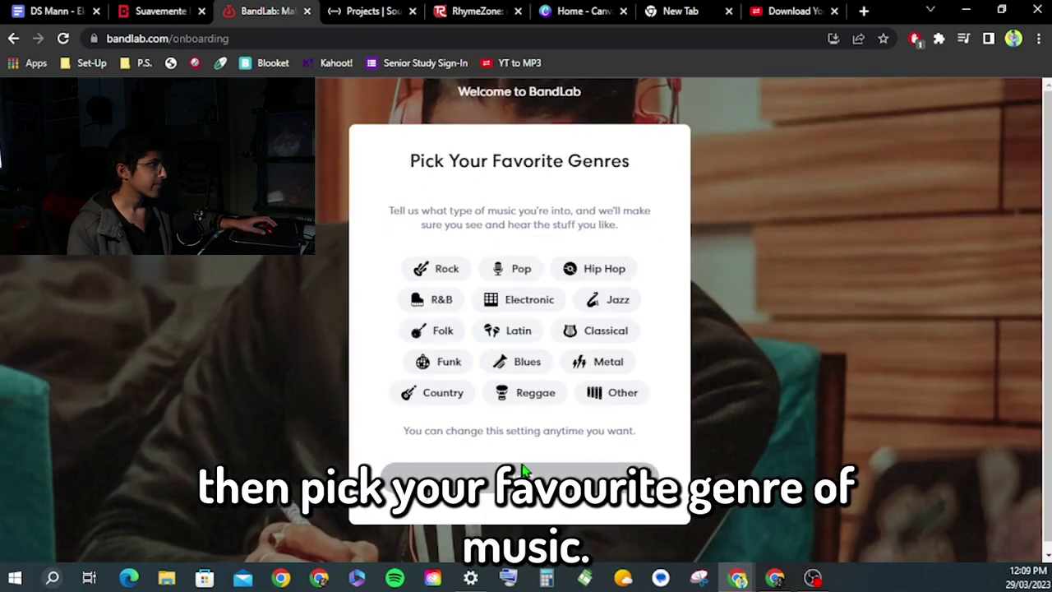
{"action": "left_click", "coordinate": [458, 266]}
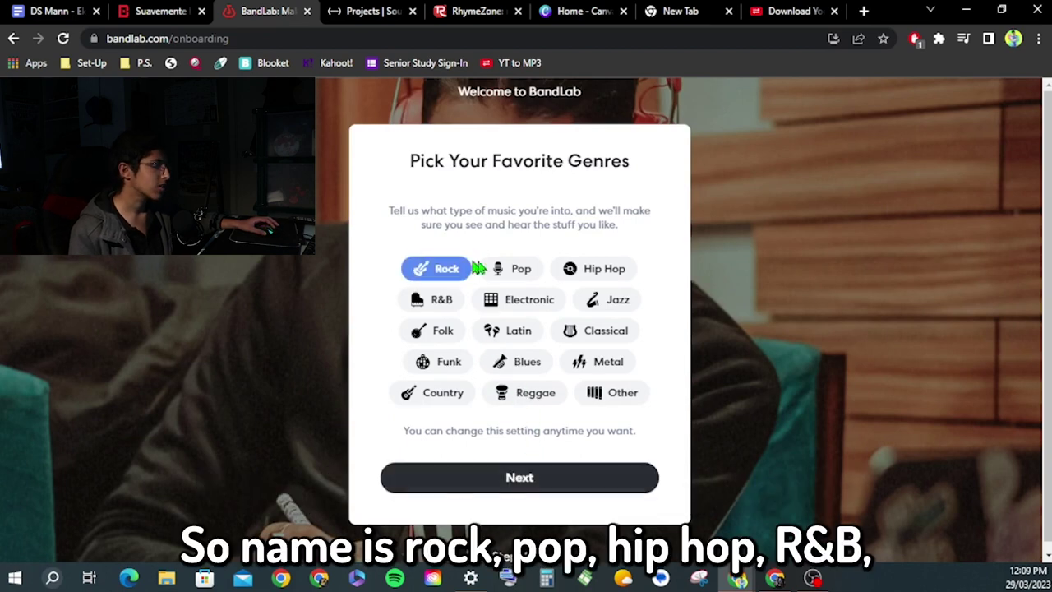
{"action": "left_click", "coordinate": [531, 275]}
{"action": "left_click", "coordinate": [579, 271]}
{"action": "left_click", "coordinate": [438, 301]}
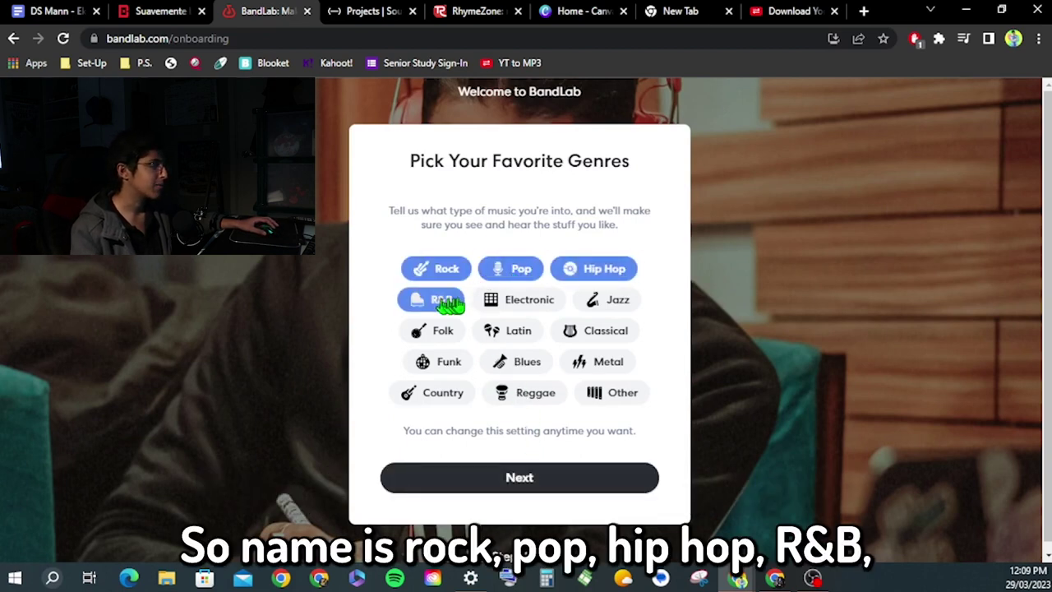
{"action": "left_click", "coordinate": [494, 303]}
{"action": "left_click", "coordinate": [440, 367]}
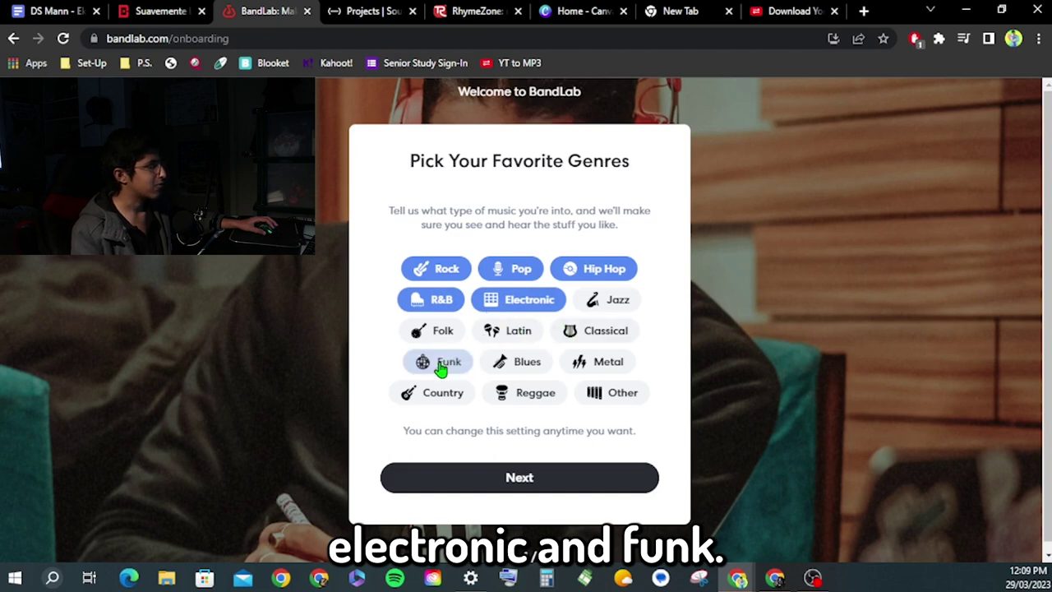
{"action": "left_click", "coordinate": [595, 480]}
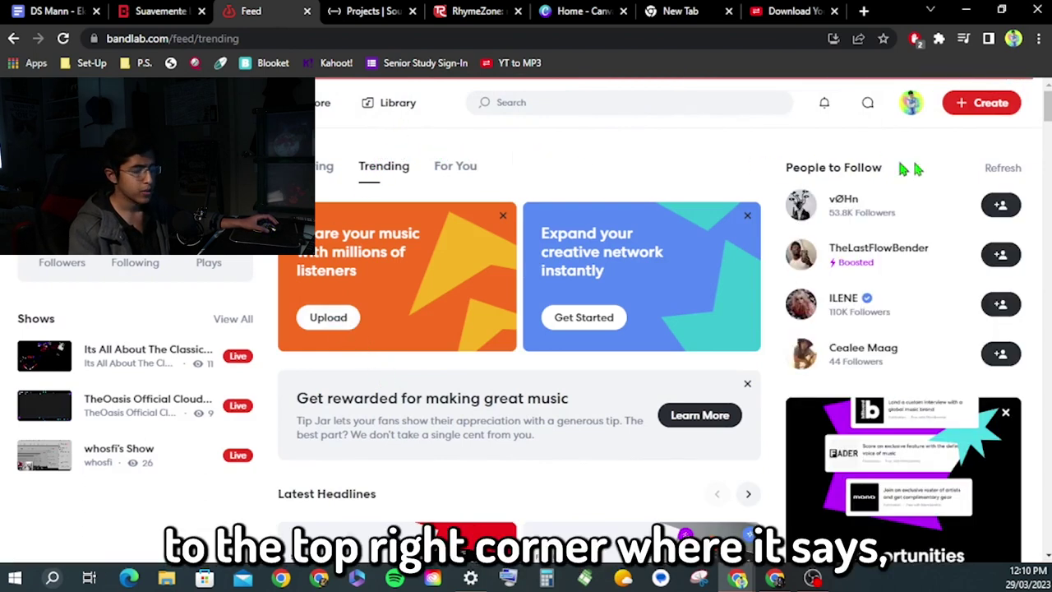
Create a new empty project and import the audio file "yt5s.io - STRLGHT - Flames (128 kbps) (1)" from the Downloads folder
{"action": "left_click", "coordinate": [993, 105]}
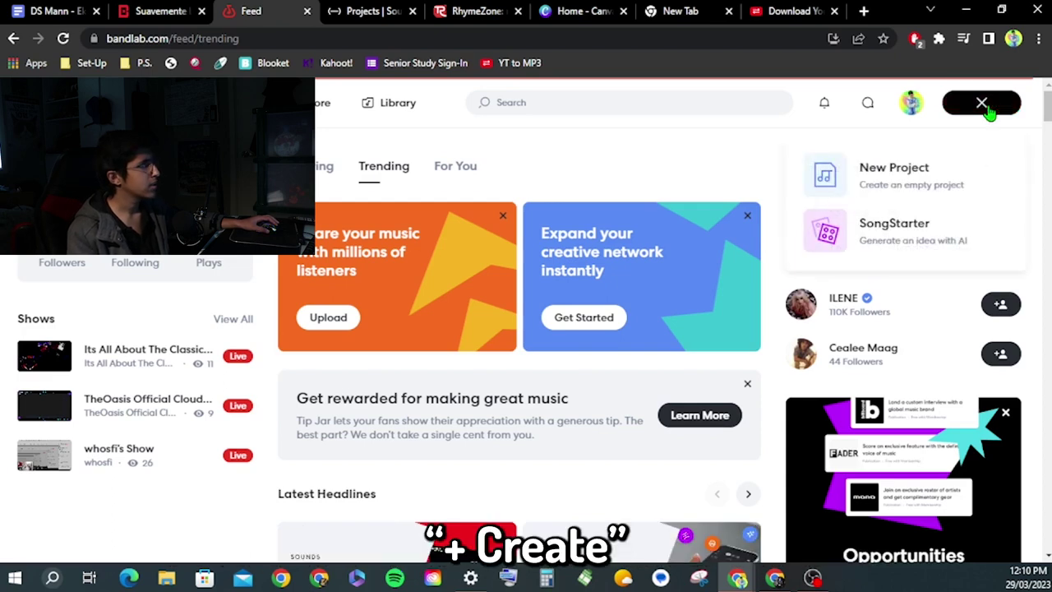
{"action": "left_click", "coordinate": [960, 171]}
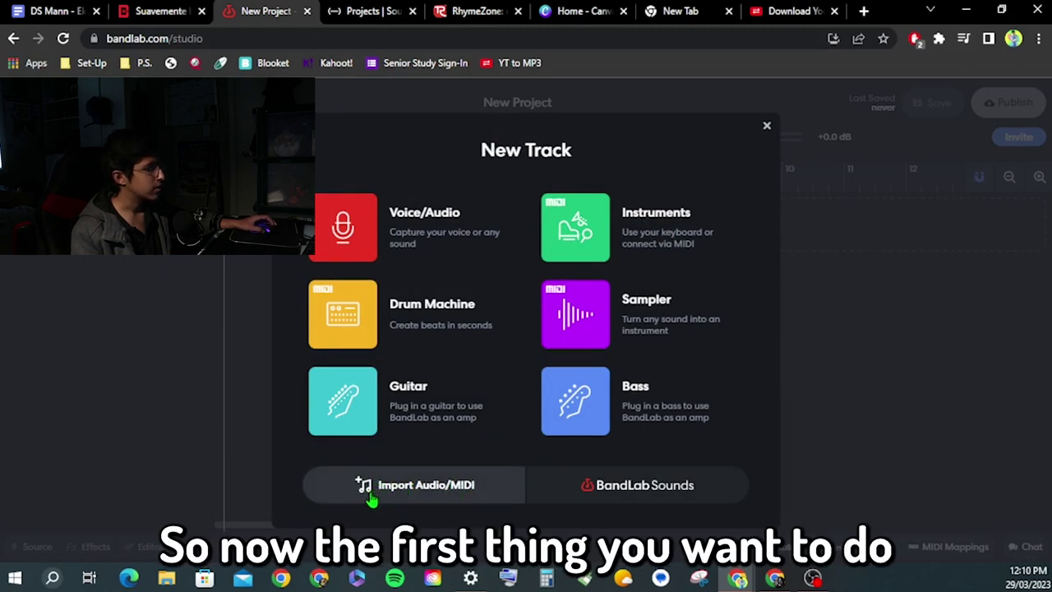
{"action": "left_click", "coordinate": [412, 503]}
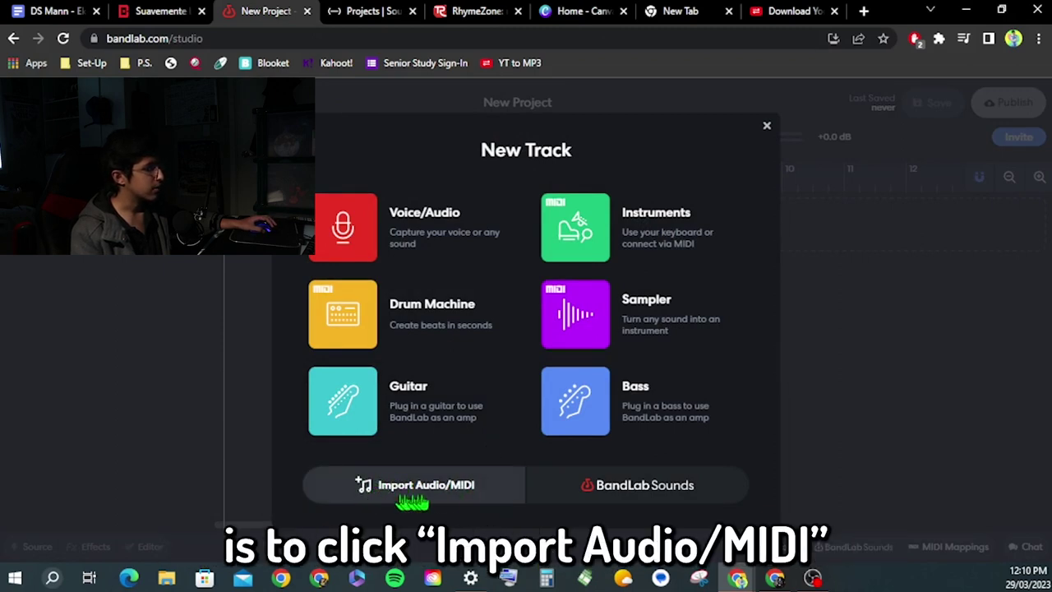
{"action": "left_click", "coordinate": [469, 499]}
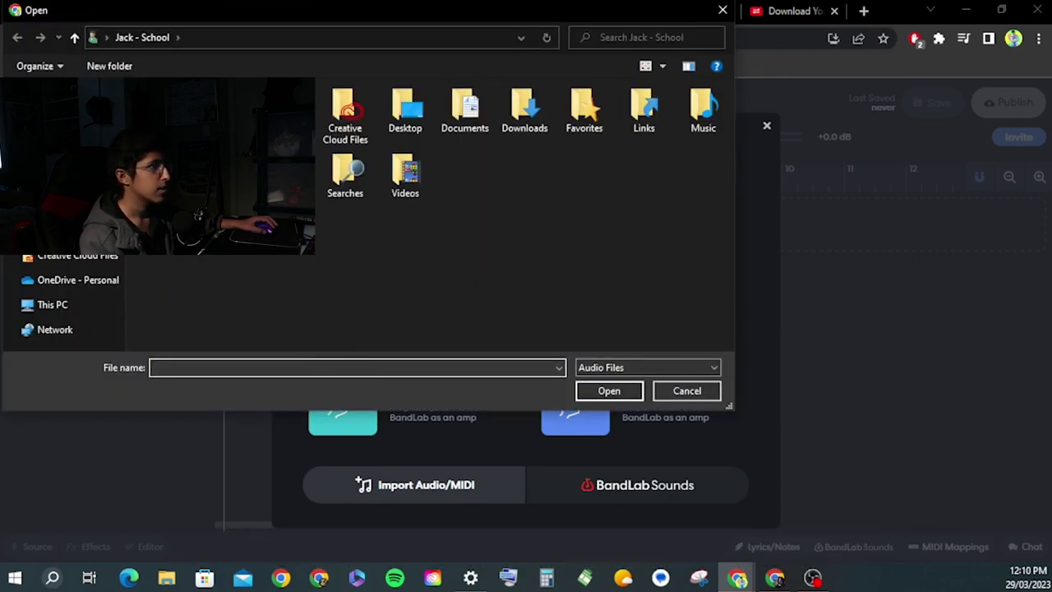
{"action": "double_click", "coordinate": [525, 111]}
{"action": "left_click", "coordinate": [370, 133]}
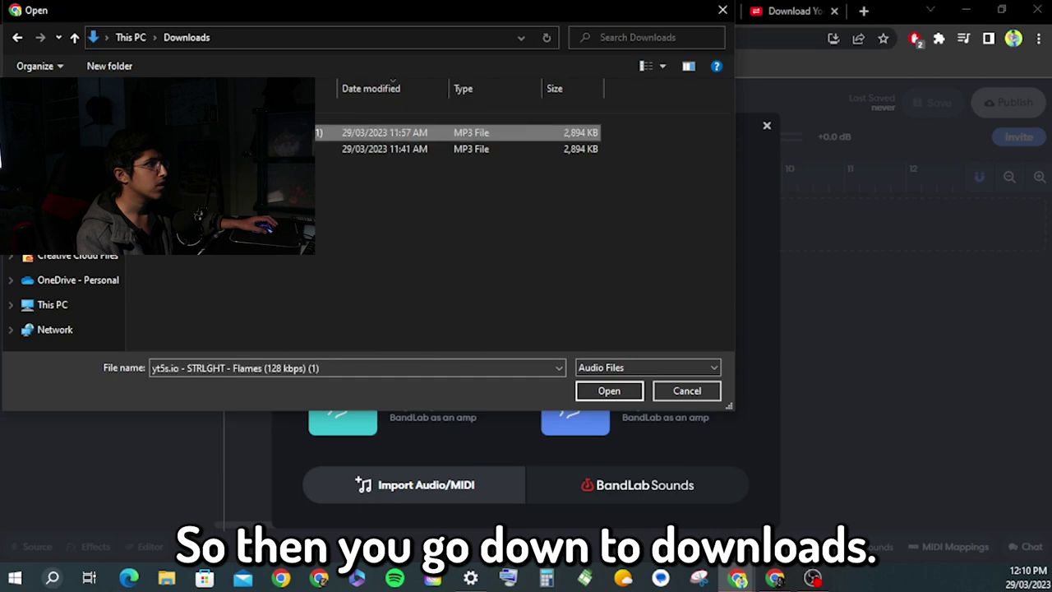
{"action": "left_click", "coordinate": [637, 396]}
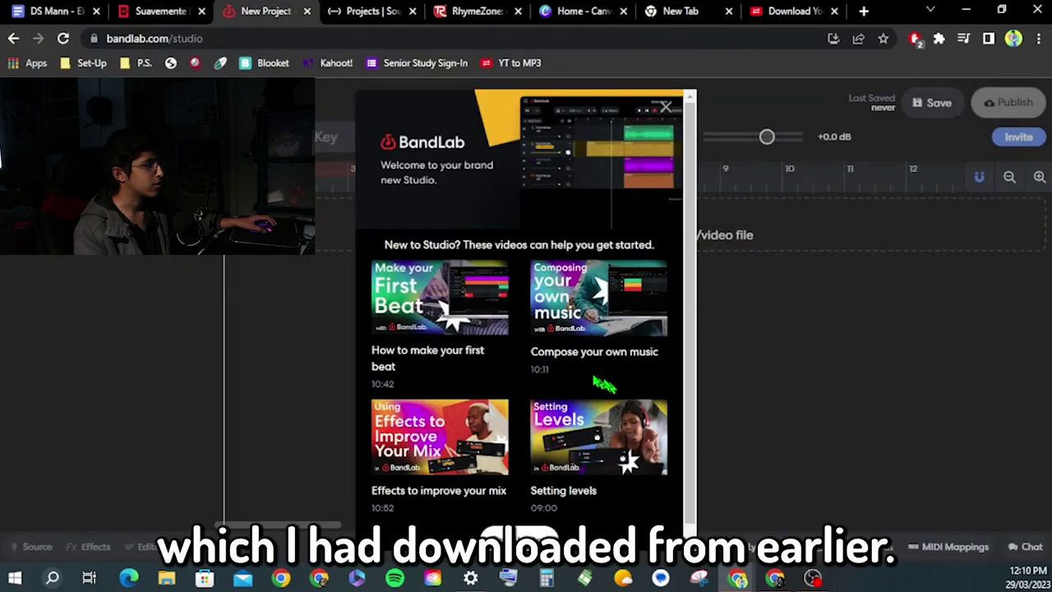
Dismiss the studio's welcome window, play the imported beat from the start and pause it after about 17 seconds
{"action": "left_click", "coordinate": [688, 97]}
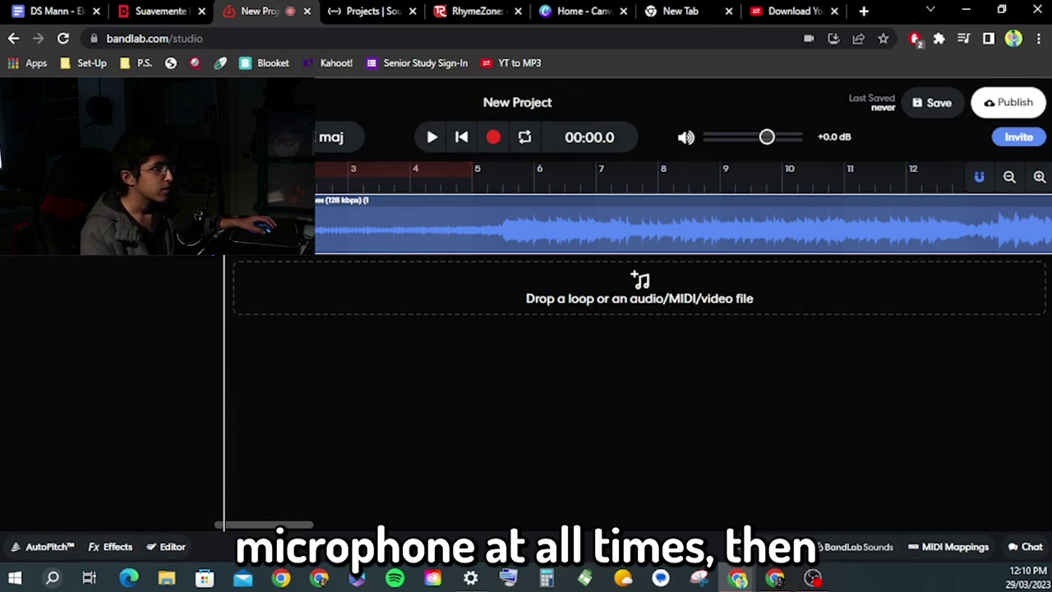
{"action": "left_click", "coordinate": [433, 137]}
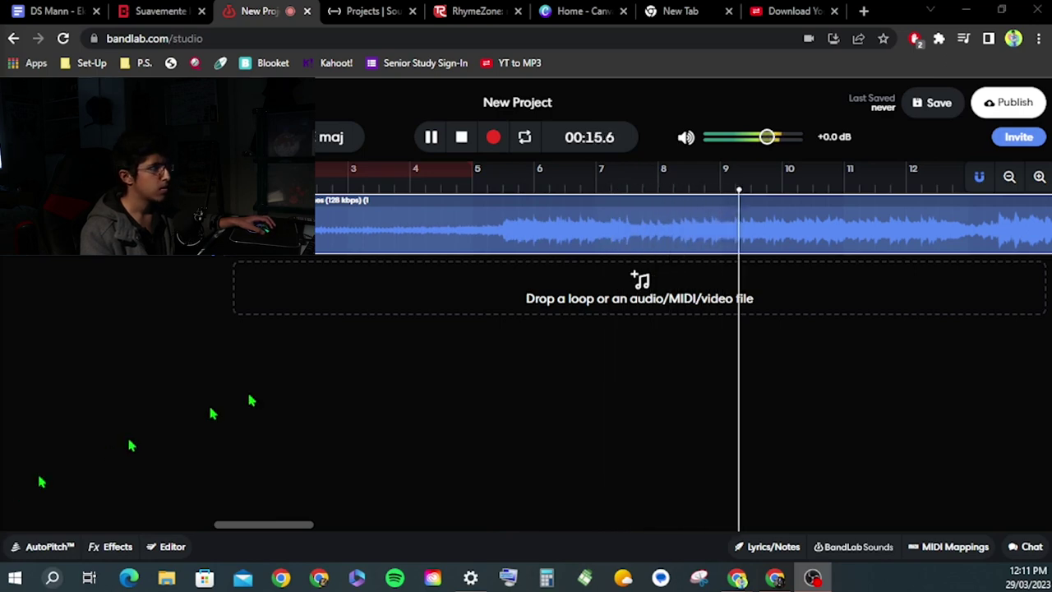
{"action": "left_click", "coordinate": [425, 137]}
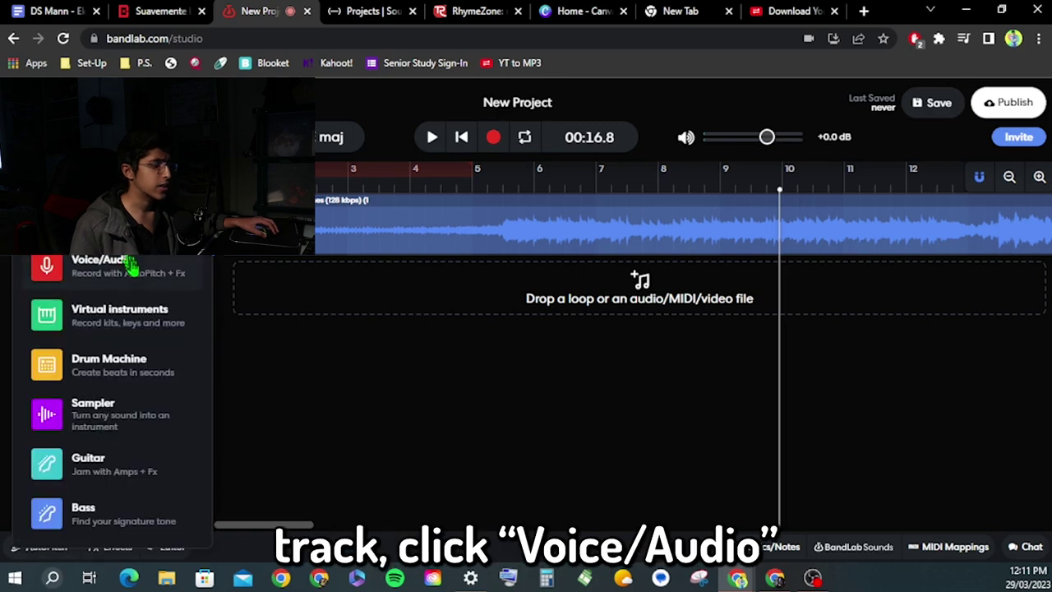
Add a Voice/Audio track with "Default - Microphone (LCS USB Audio) (0c76:2018)" as its input and close the track's settings
{"action": "left_click", "coordinate": [137, 279]}
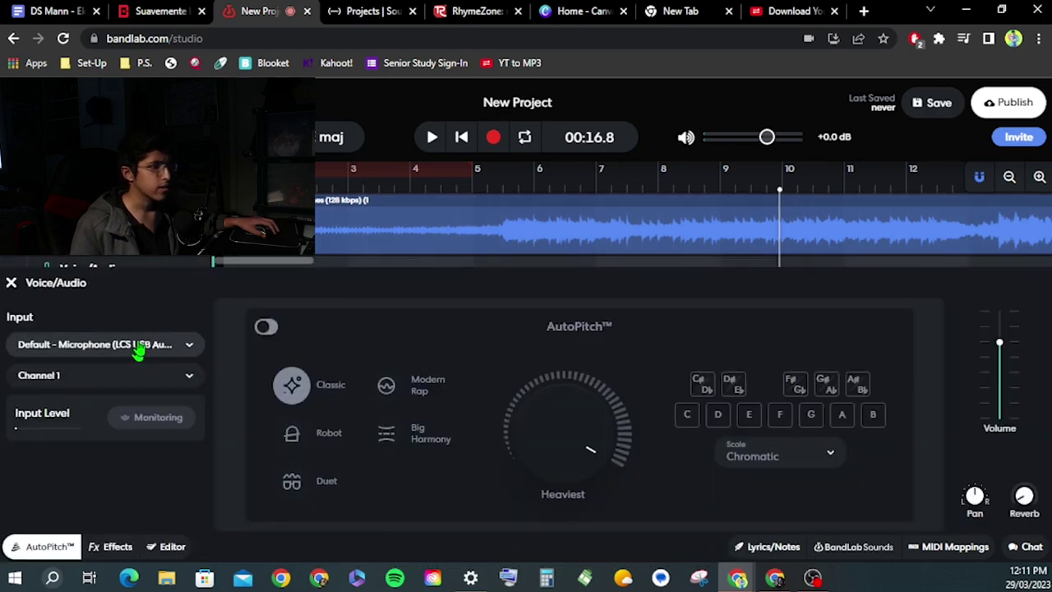
{"action": "left_click", "coordinate": [140, 347]}
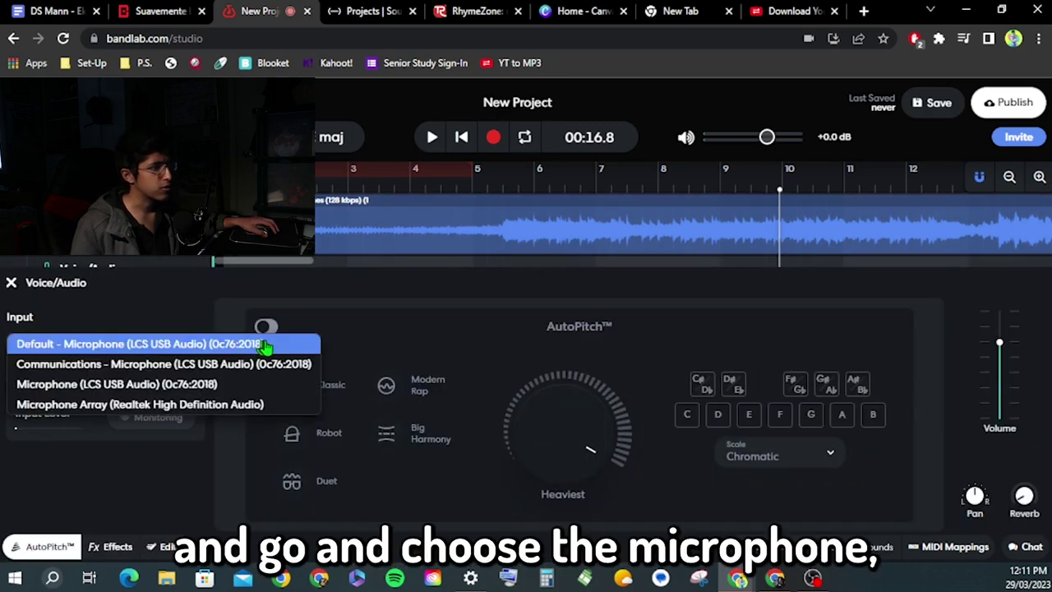
{"action": "left_click", "coordinate": [277, 345]}
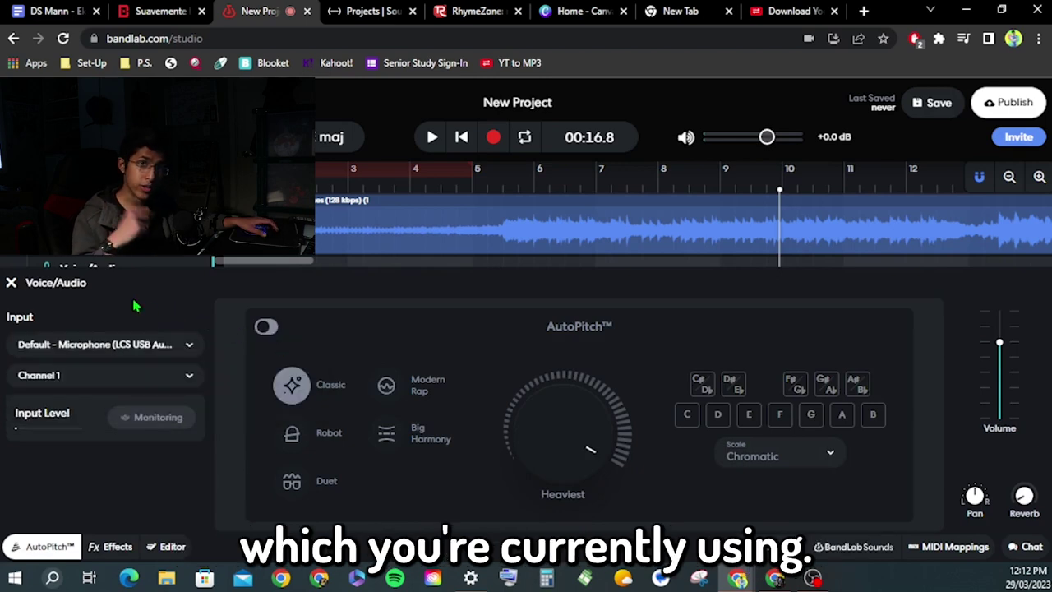
{"action": "left_click", "coordinate": [12, 282]}
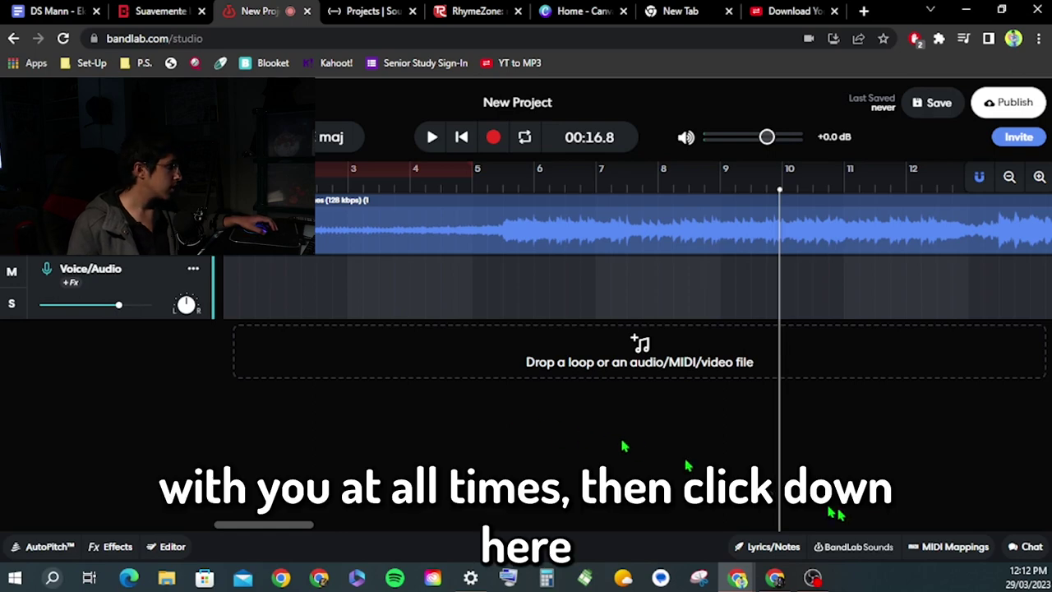
Copy the Verse 1 lyrics from the Google Docs document into the project's Lyrics/Notes and delete the last three lines there
{"action": "left_click", "coordinate": [776, 547]}
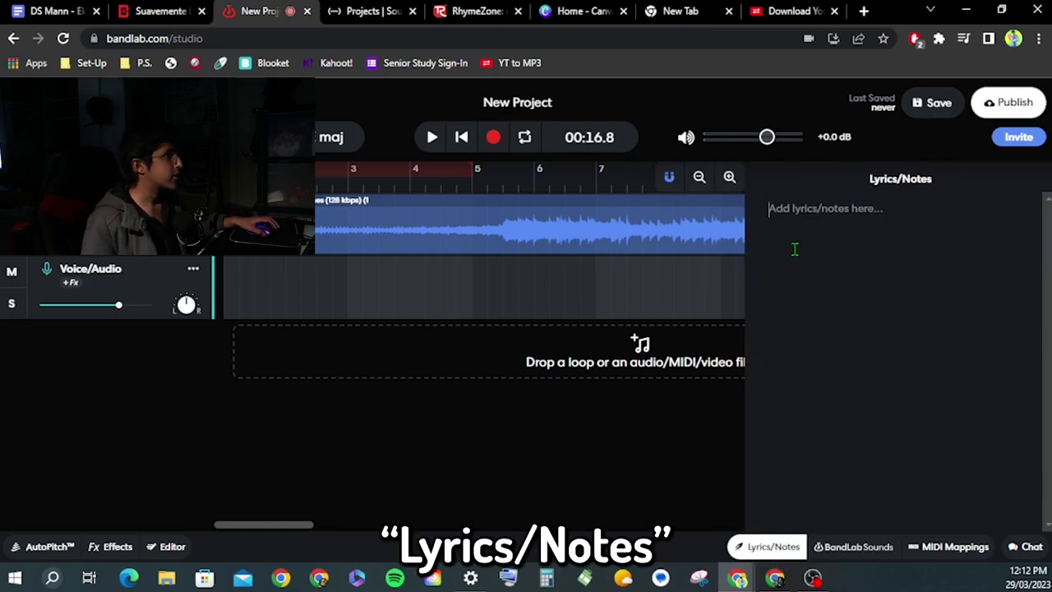
{"action": "left_click", "coordinate": [87, 10]}
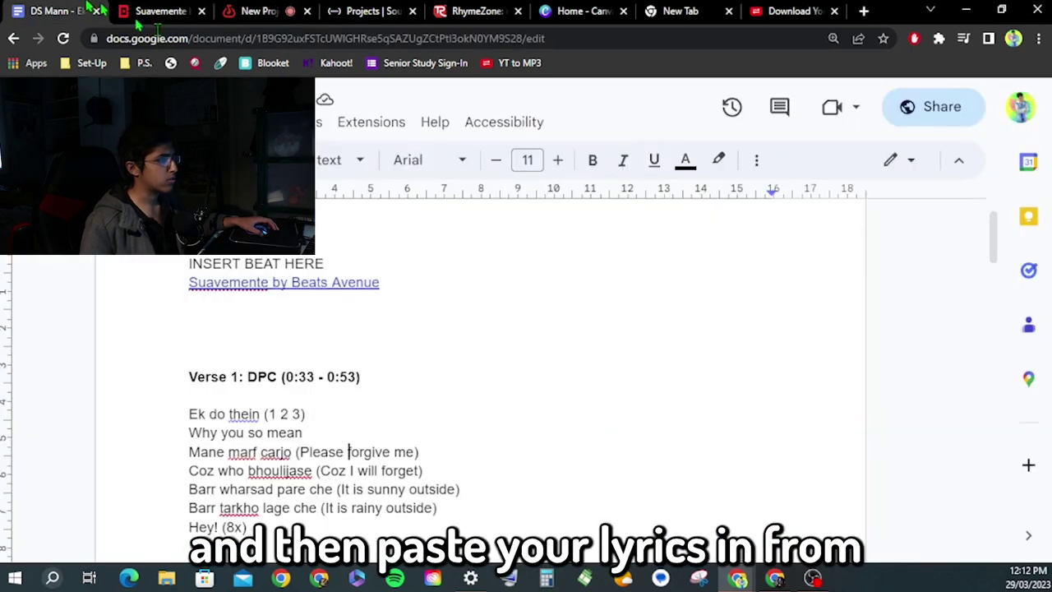
{"action": "scroll", "coordinate": [282, 441], "scroll_direction": "down", "scroll_amount": 2}
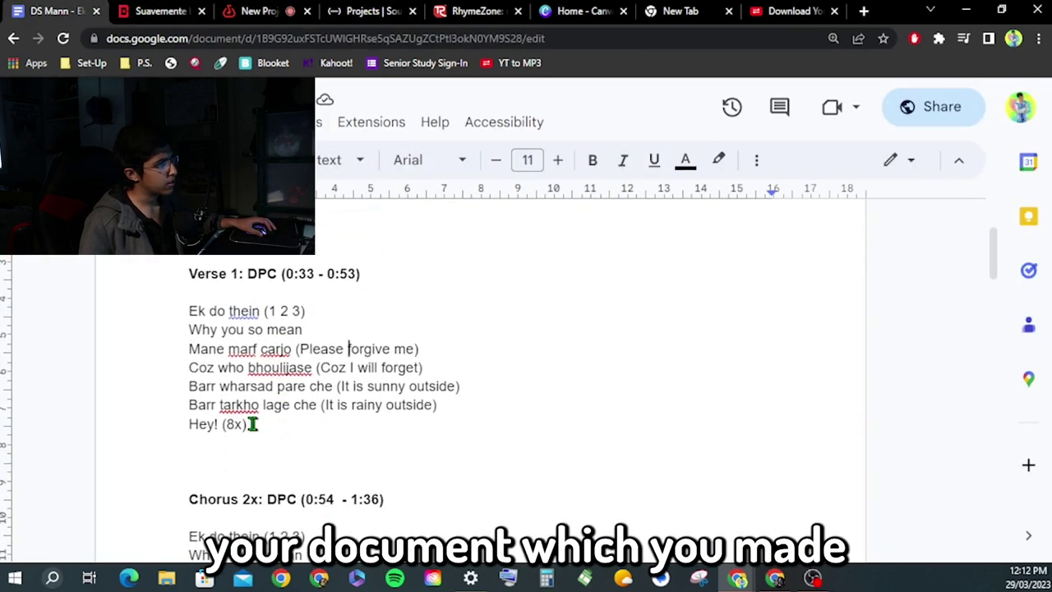
{"action": "left_click_drag", "start_coordinate": [252, 422], "coordinate": [182, 274]}
{"action": "key", "text": "ctrl+c"}
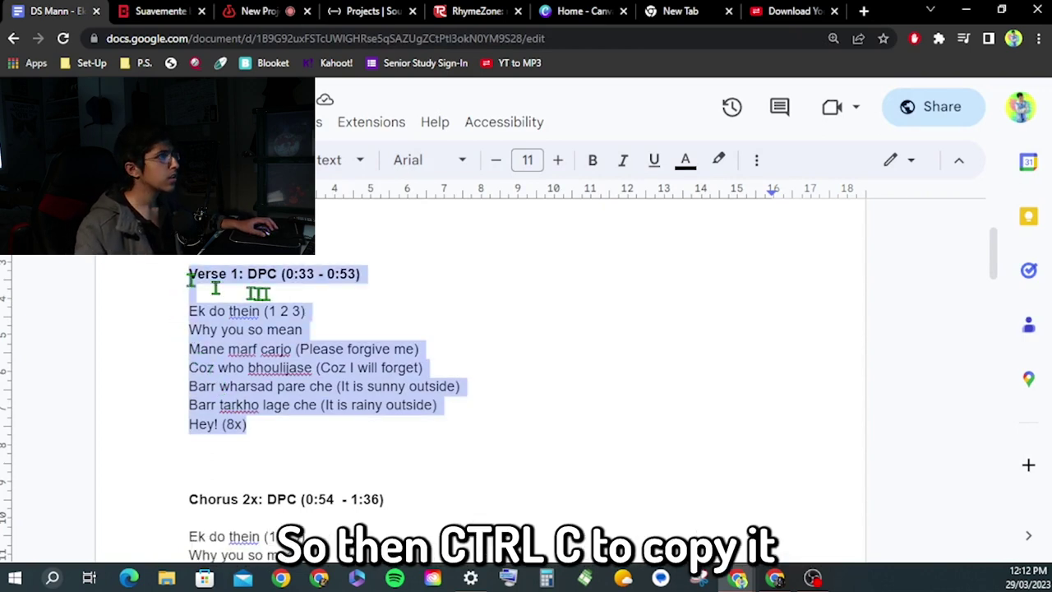
{"action": "left_click", "coordinate": [262, 10]}
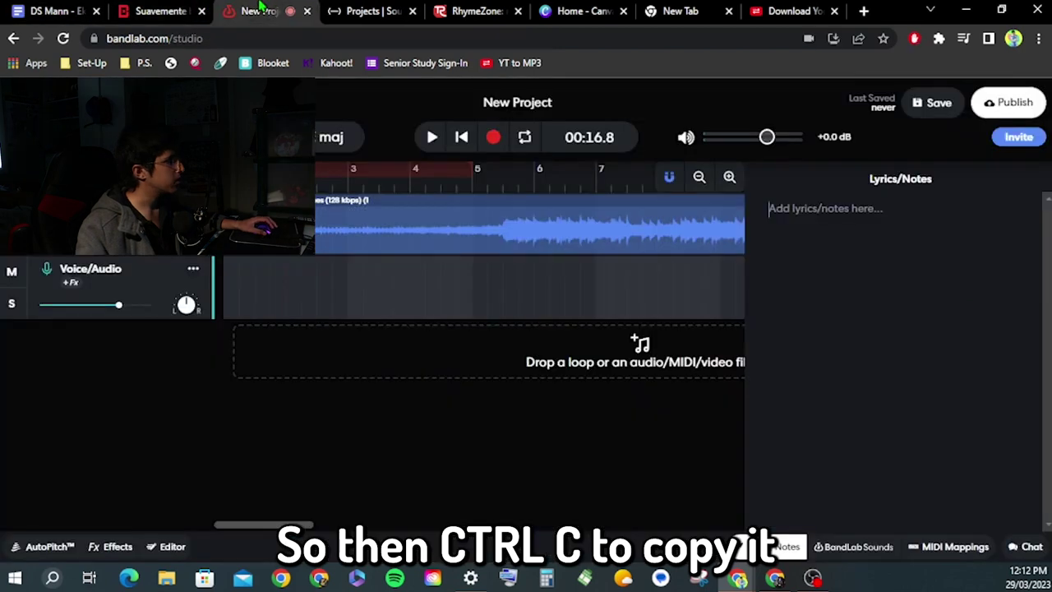
{"action": "key", "text": "ctrl+v"}
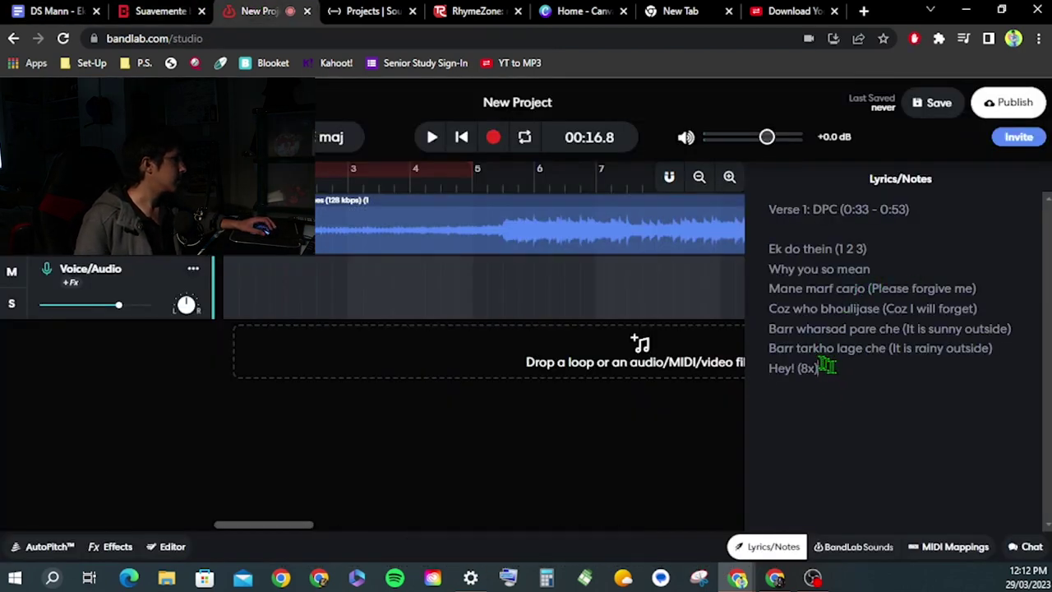
{"action": "left_click_drag", "start_coordinate": [826, 366], "coordinate": [758, 337]}
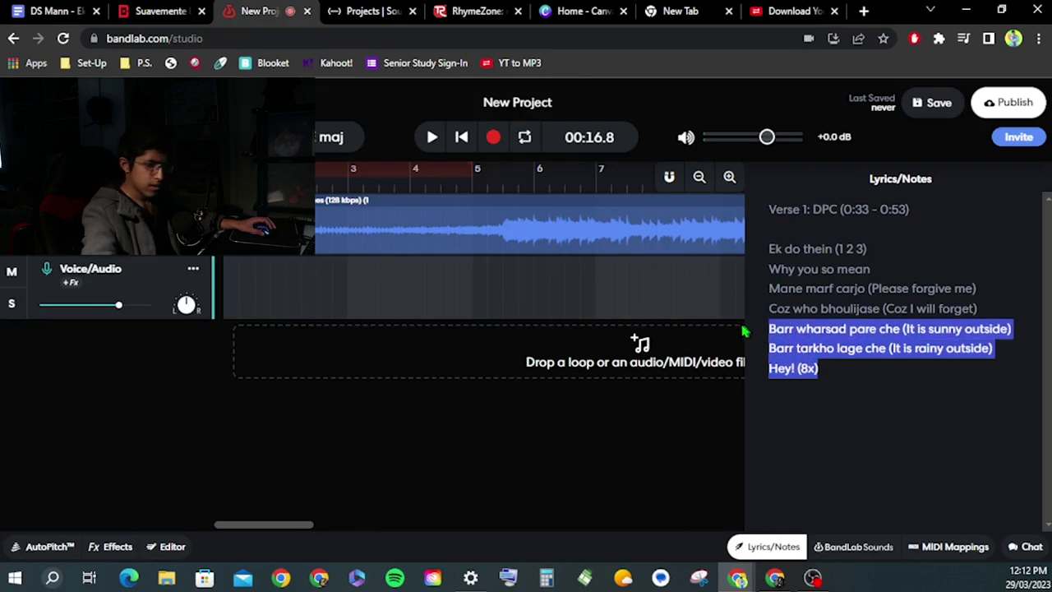
{"action": "key", "text": "BackSpace"}
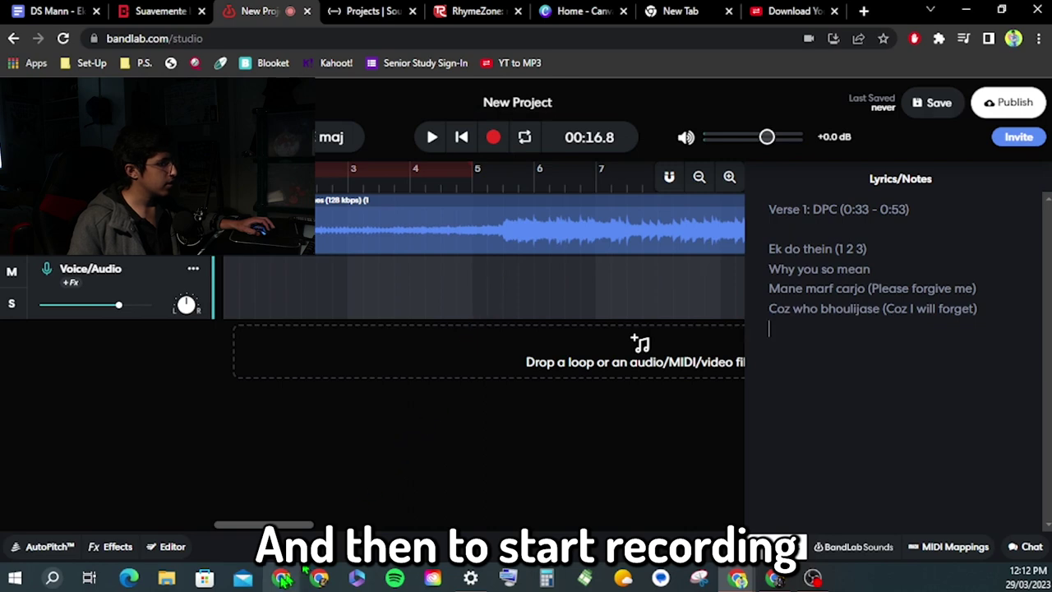
Record the four verse lines on the Voice/Audio track with the lyrics notes open, stop the recording and playback, and hide the notes
{"action": "left_click_drag", "start_coordinate": [282, 527], "coordinate": [343, 526]}
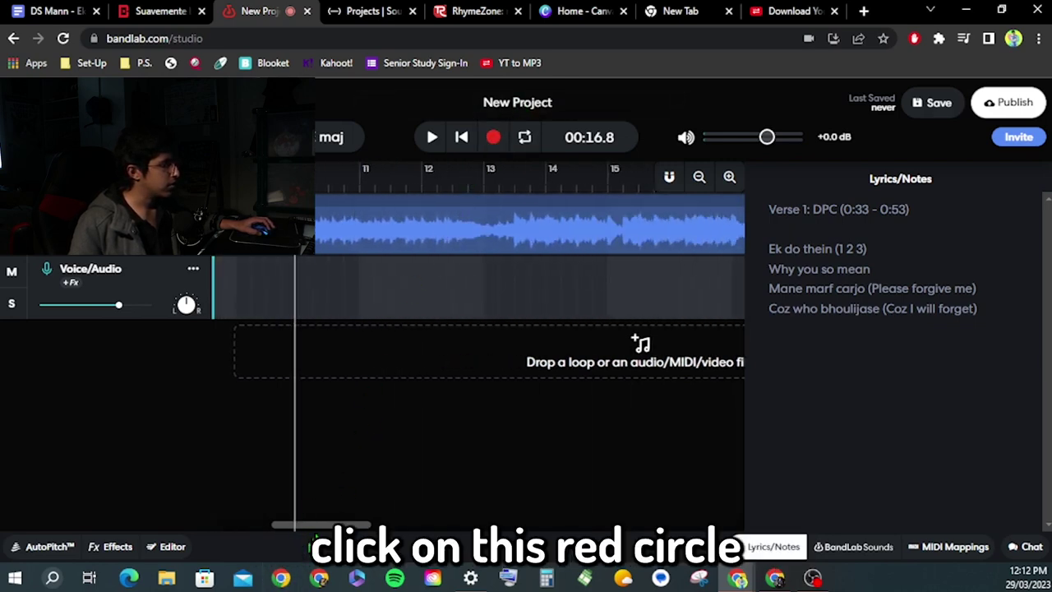
{"action": "left_click_drag", "start_coordinate": [323, 529], "coordinate": [346, 526]}
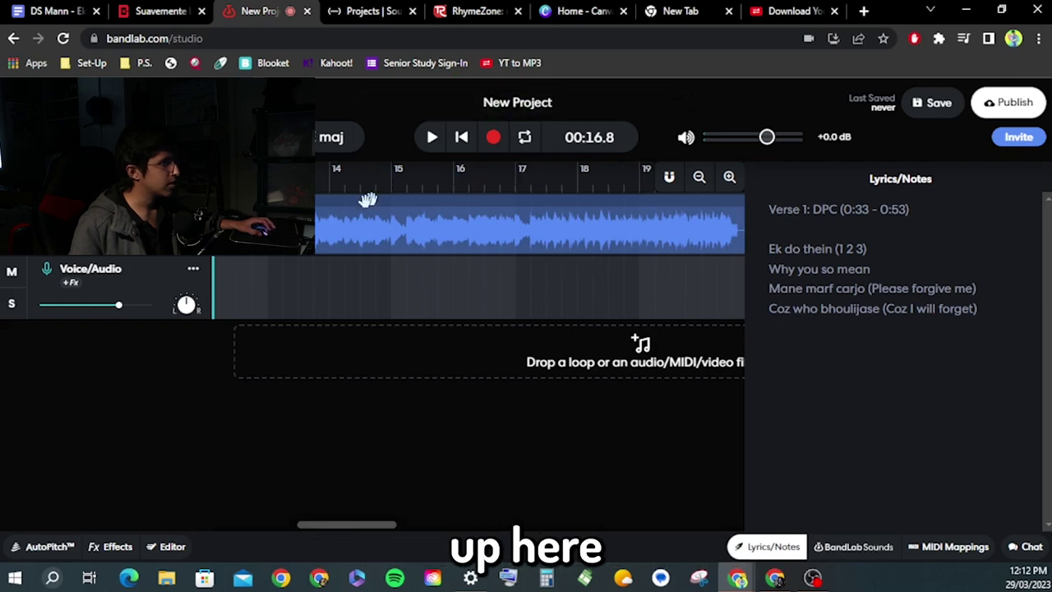
{"action": "left_click", "coordinate": [493, 136]}
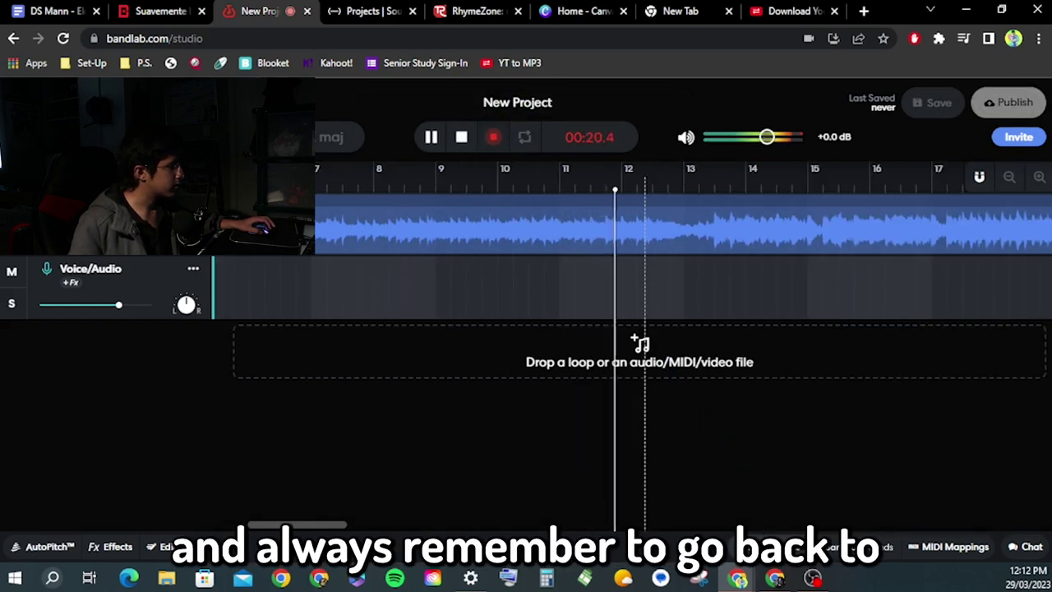
{"action": "left_click", "coordinate": [763, 546]}
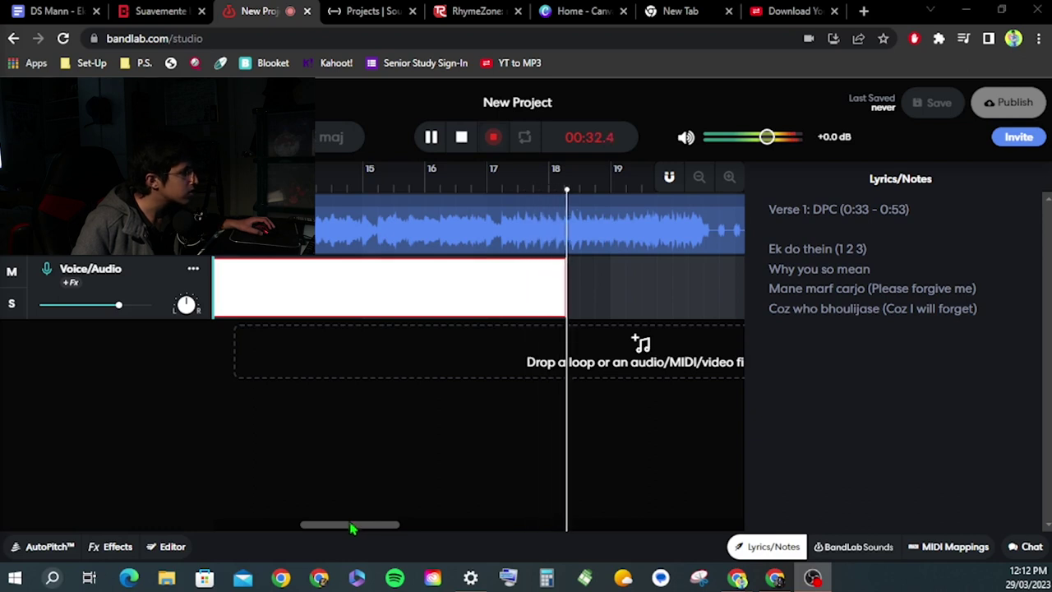
{"action": "left_click_drag", "start_coordinate": [358, 533], "coordinate": [387, 529]}
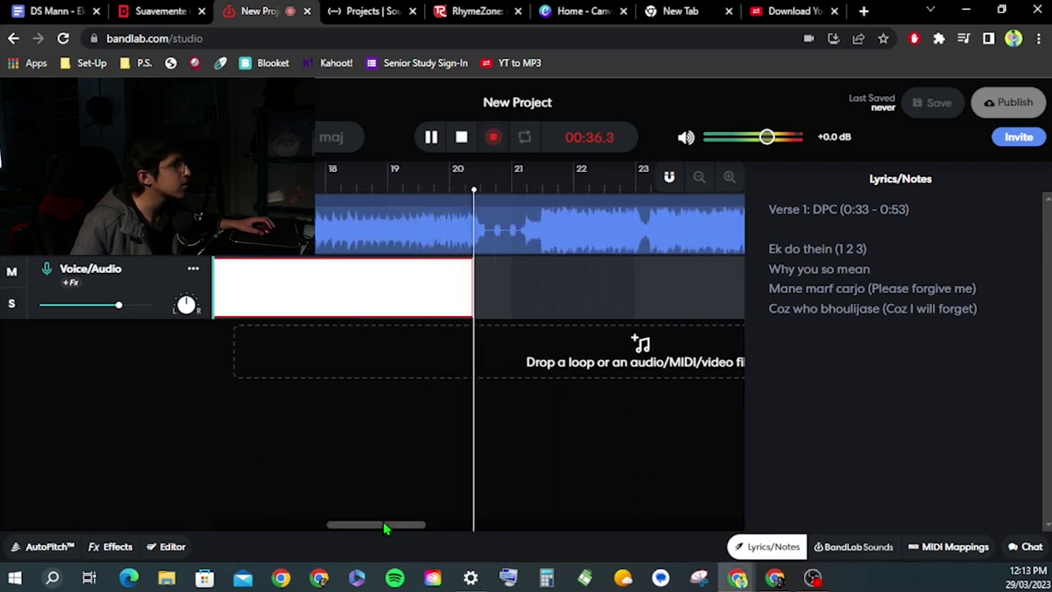
{"action": "left_click", "coordinate": [501, 136]}
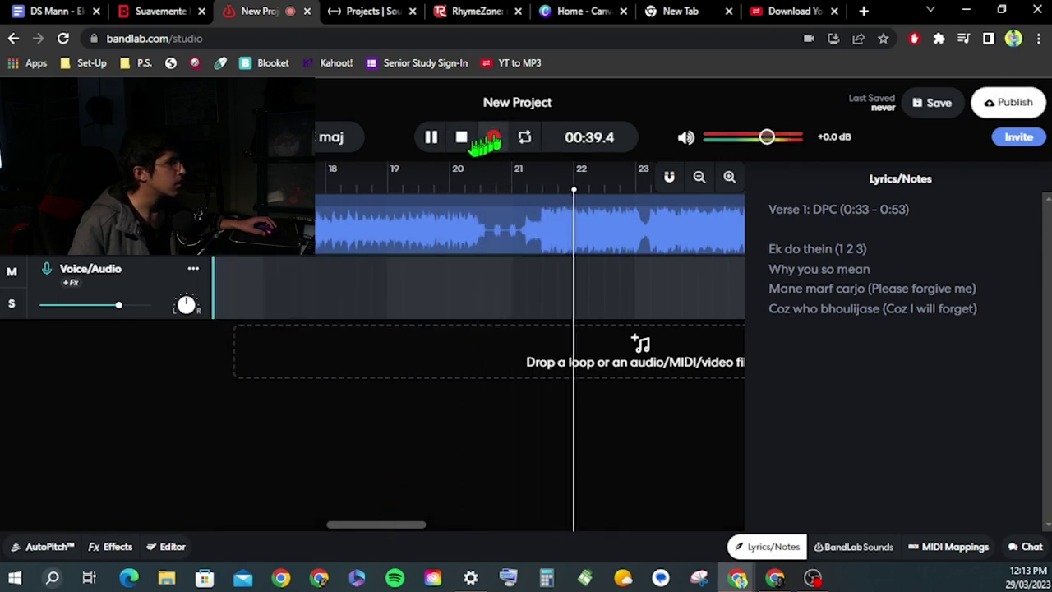
{"action": "left_click", "coordinate": [431, 138]}
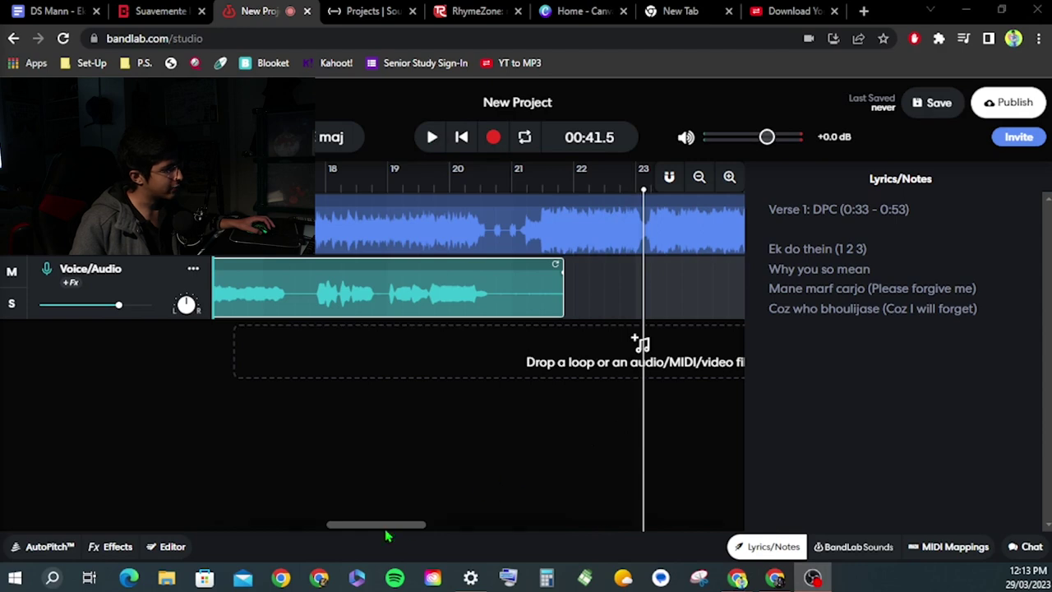
{"action": "left_click_drag", "start_coordinate": [386, 534], "coordinate": [364, 534]}
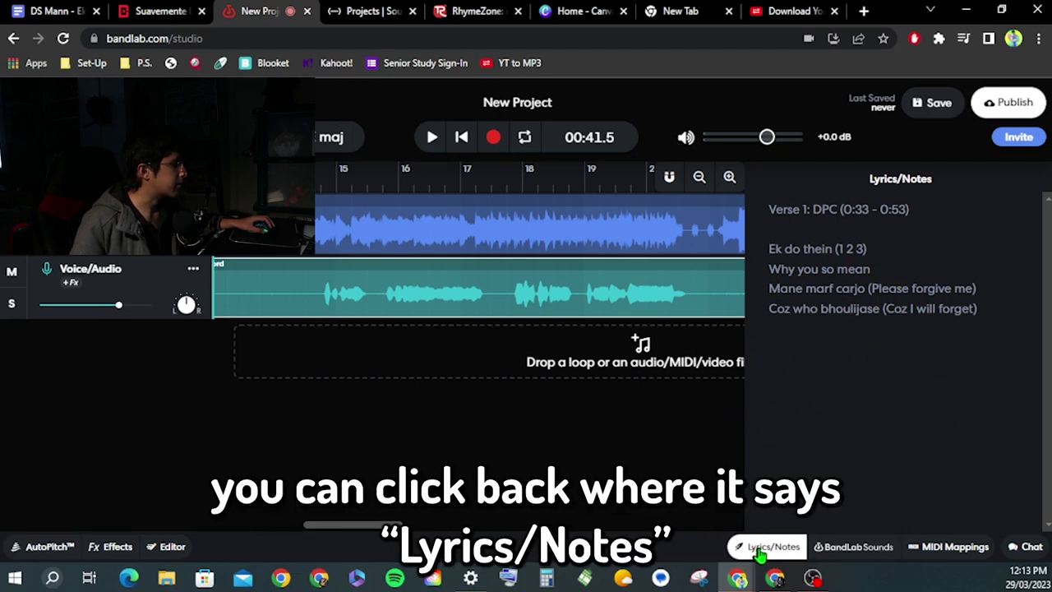
{"action": "left_click", "coordinate": [763, 553]}
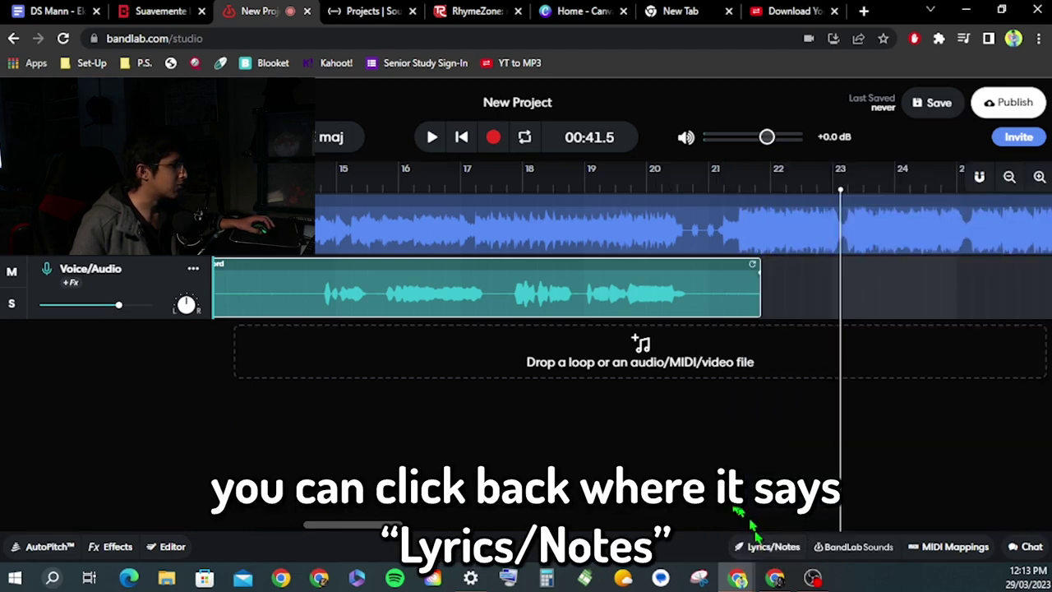
Play back the recorded vocal with the beat from the start of the audio clip and pause after it ends
{"action": "left_click_drag", "start_coordinate": [384, 530], "coordinate": [369, 526]}
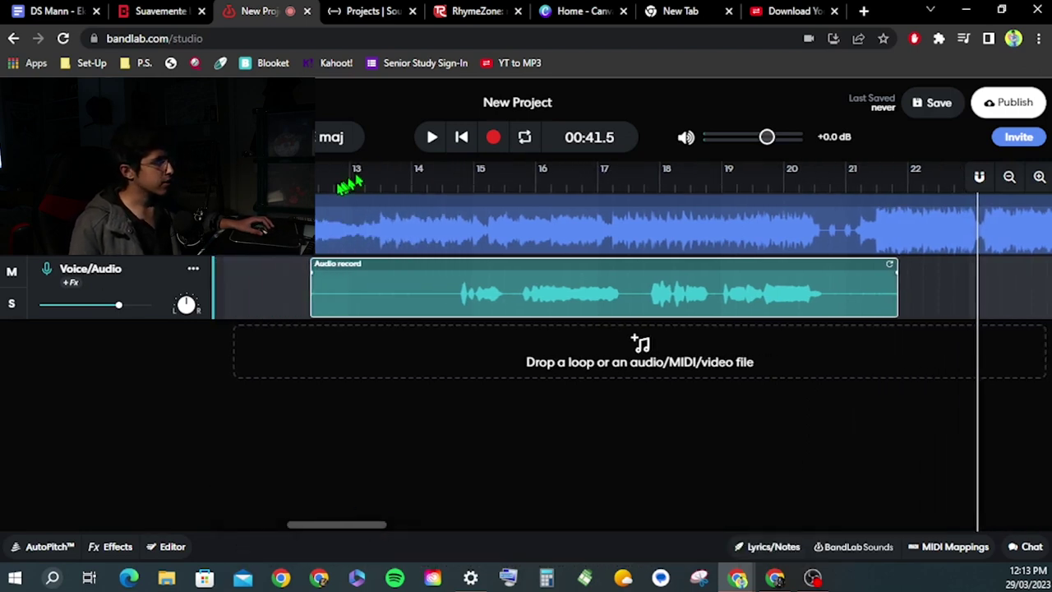
{"action": "left_click", "coordinate": [309, 173]}
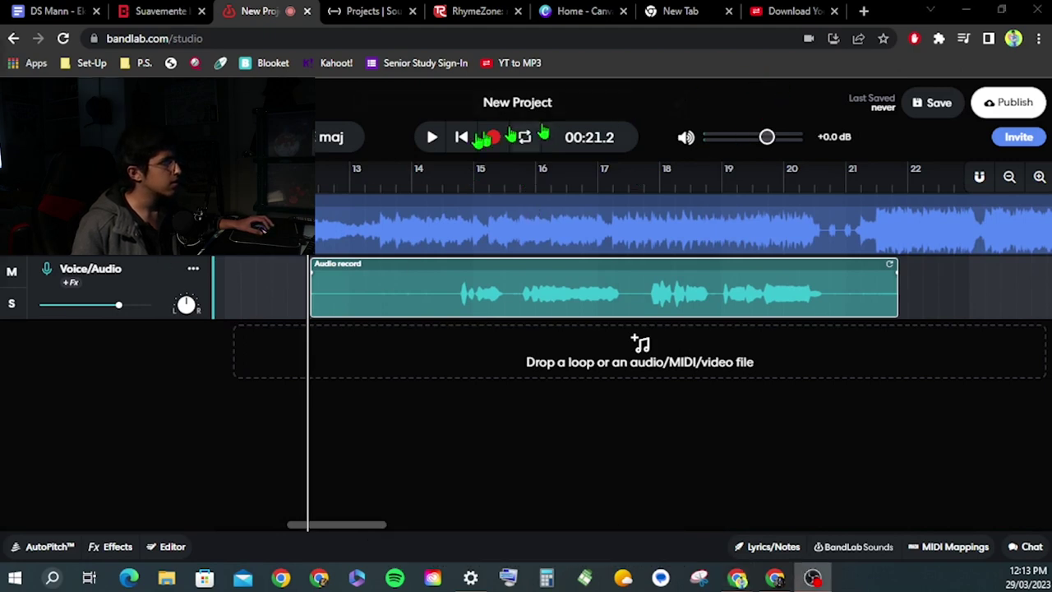
{"action": "left_click", "coordinate": [429, 140]}
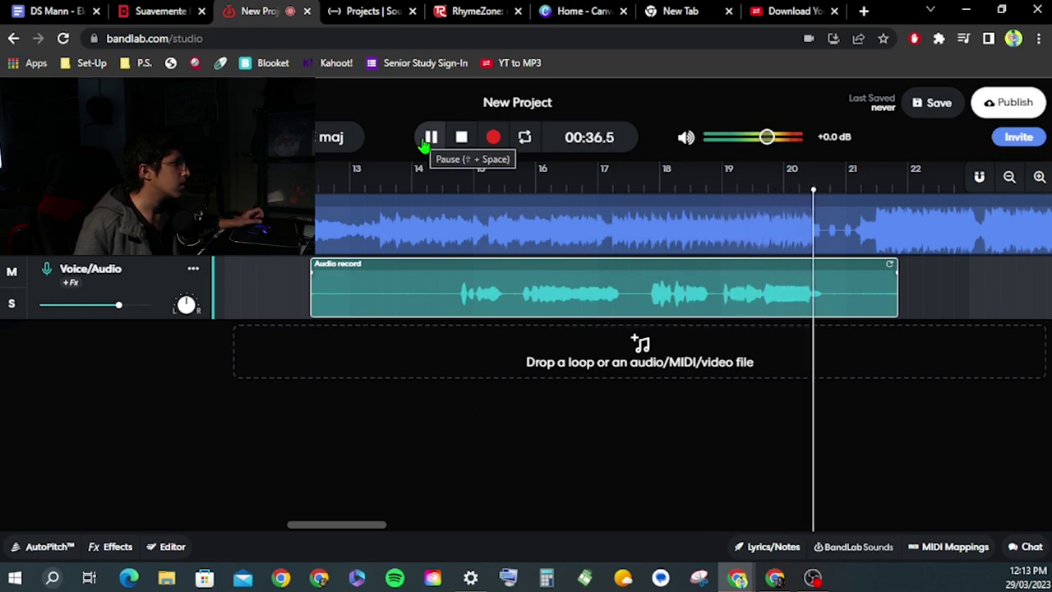
{"action": "left_click", "coordinate": [427, 139]}
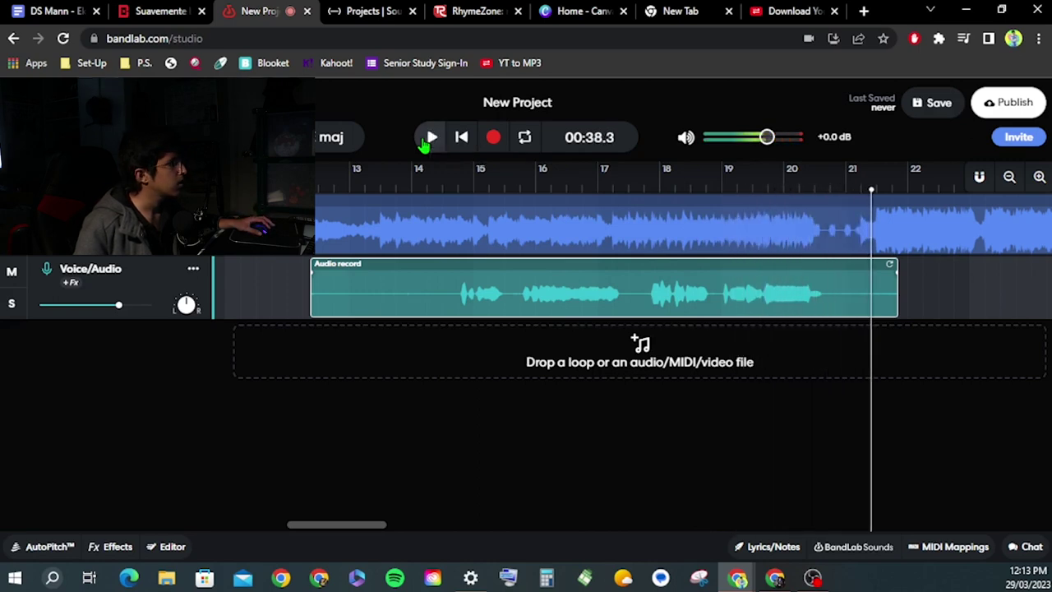
{"action": "left_click", "coordinate": [427, 140]}
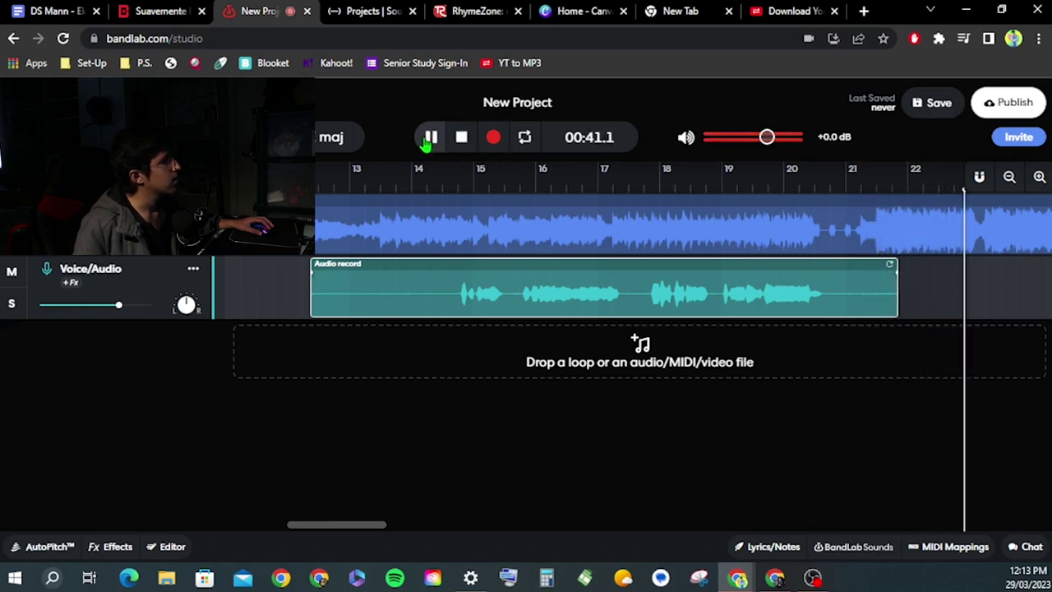
{"action": "left_click", "coordinate": [427, 138]}
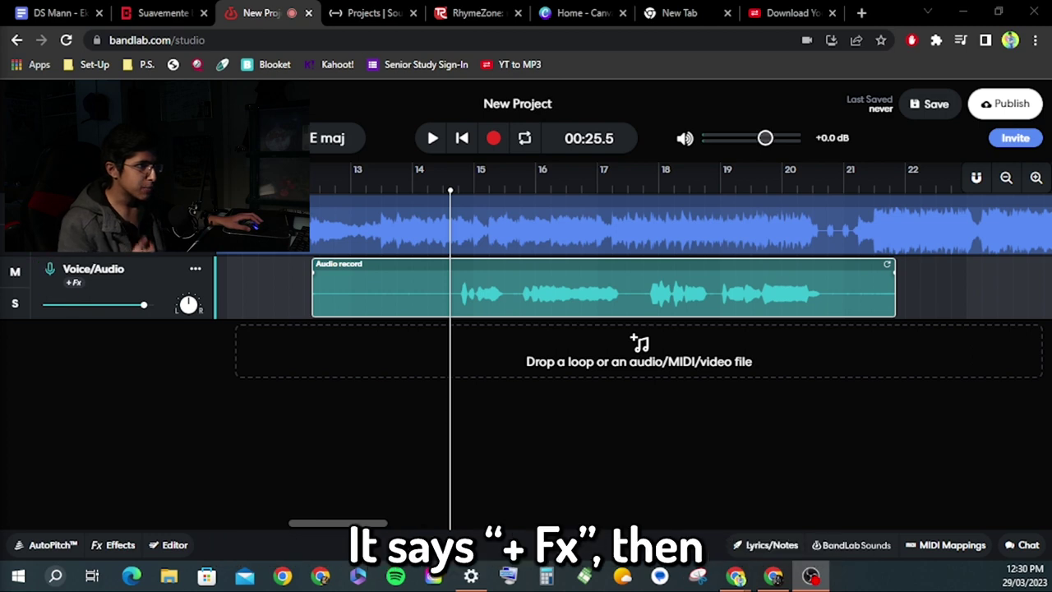
Apply the Sky Sound effect preset to the Voice/Audio track, look over its effects and close the effects view
{"action": "left_click", "coordinate": [79, 283]}
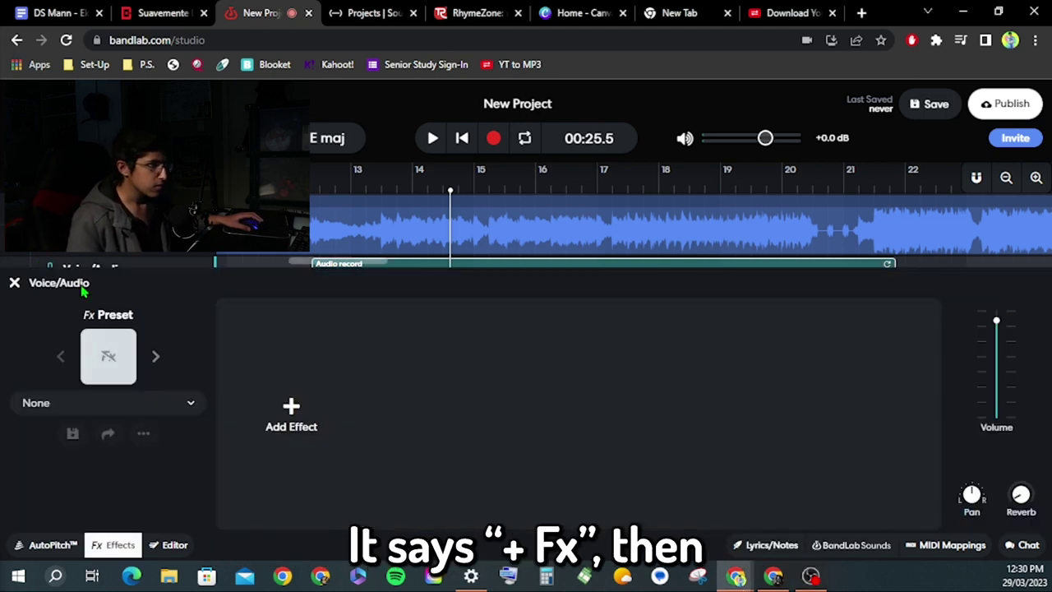
{"action": "left_click", "coordinate": [116, 353]}
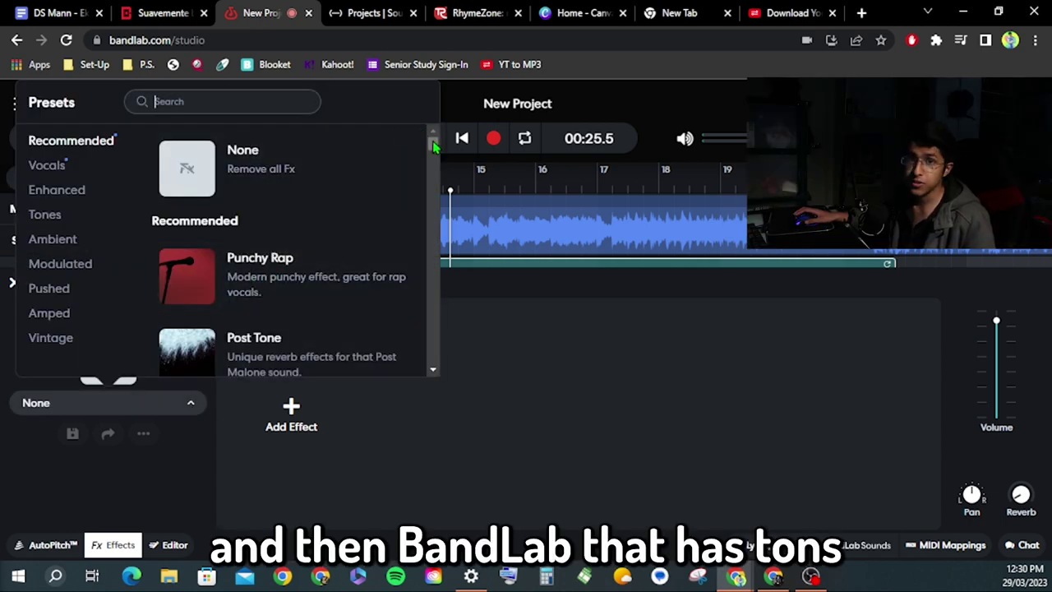
{"action": "mouse_move", "coordinate": [434, 146]}
{"action": "left_mouse_down"}
{"action": "mouse_move", "coordinate": [425, 362]}
{"action": "mouse_move", "coordinate": [441, 142]}
{"action": "left_mouse_up"}
{"action": "scroll", "coordinate": [400, 240], "scroll_direction": "down", "scroll_amount": 5}
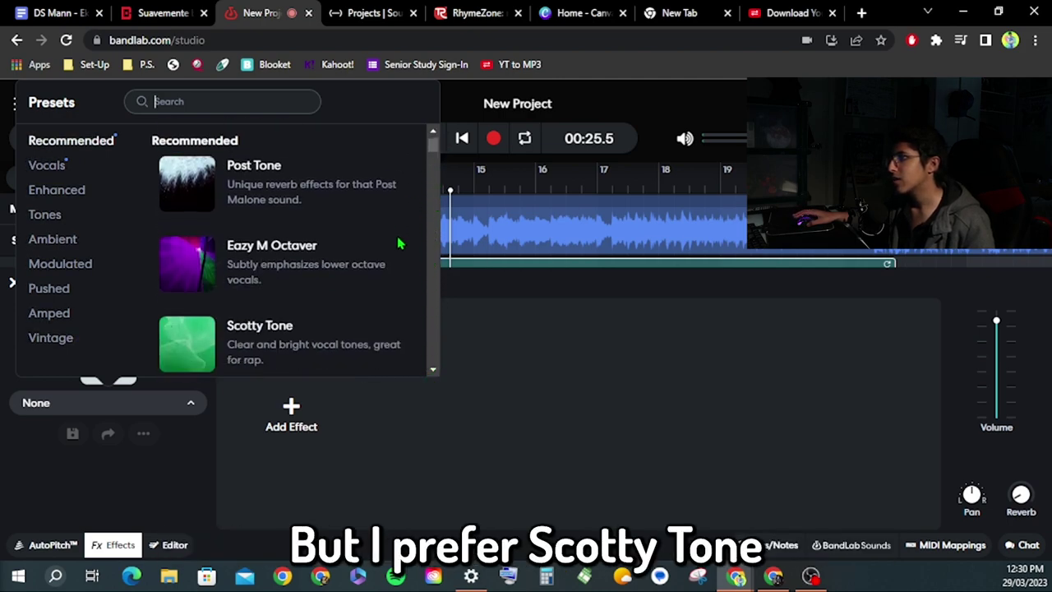
{"action": "scroll", "coordinate": [294, 230], "scroll_direction": "up", "scroll_amount": 3}
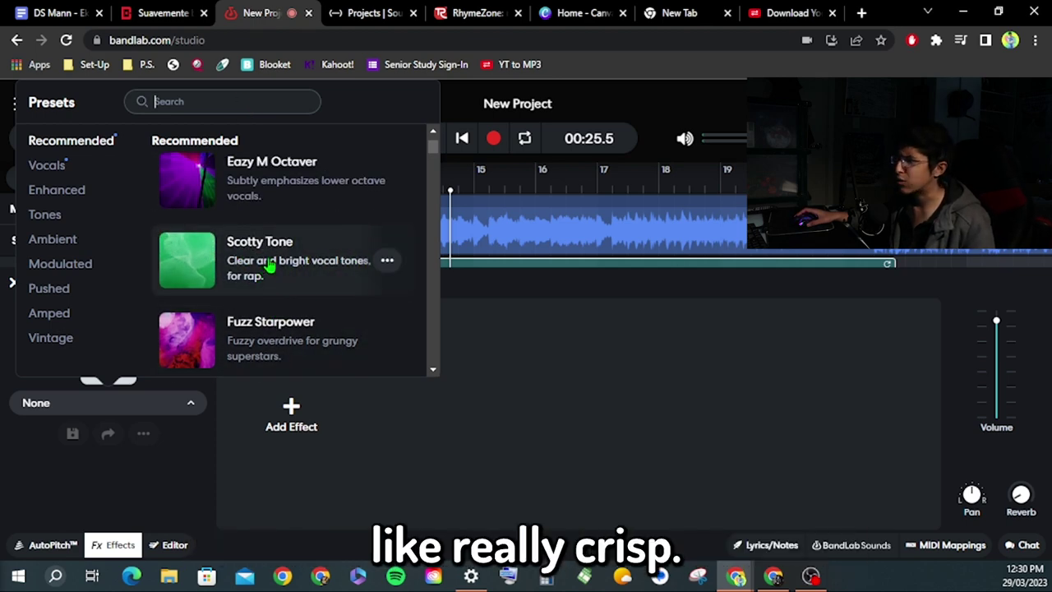
{"action": "scroll", "coordinate": [304, 269], "scroll_direction": "down", "scroll_amount": 2}
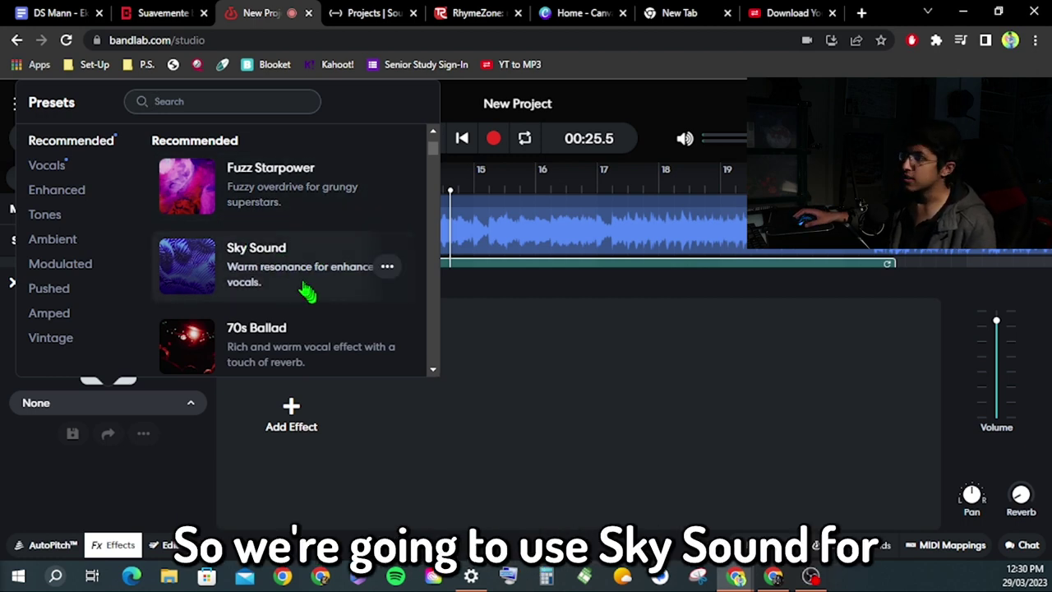
{"action": "left_click", "coordinate": [292, 271]}
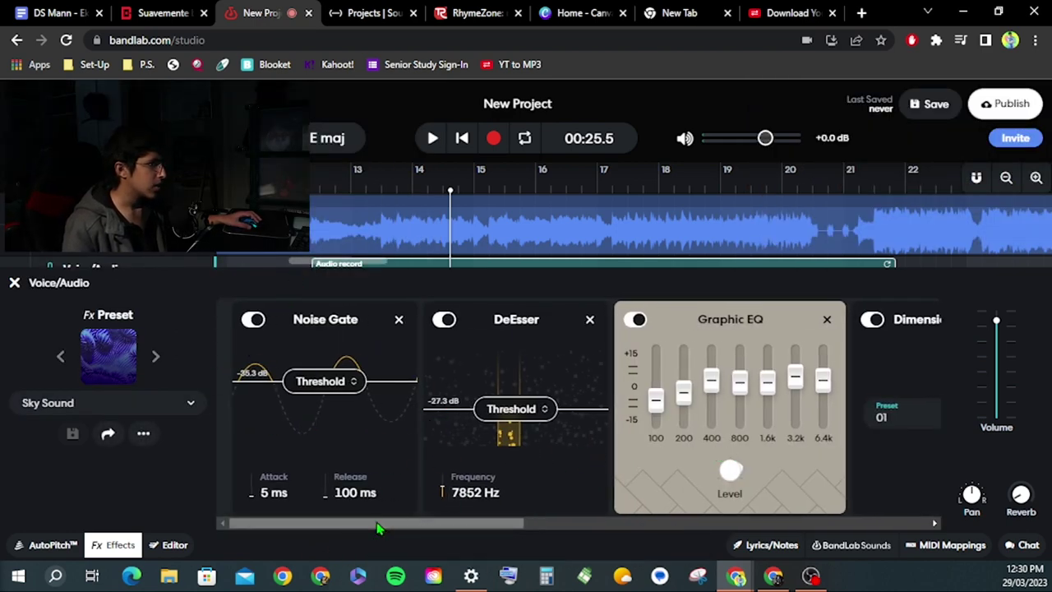
{"action": "left_click_drag", "start_coordinate": [376, 522], "coordinate": [485, 523]}
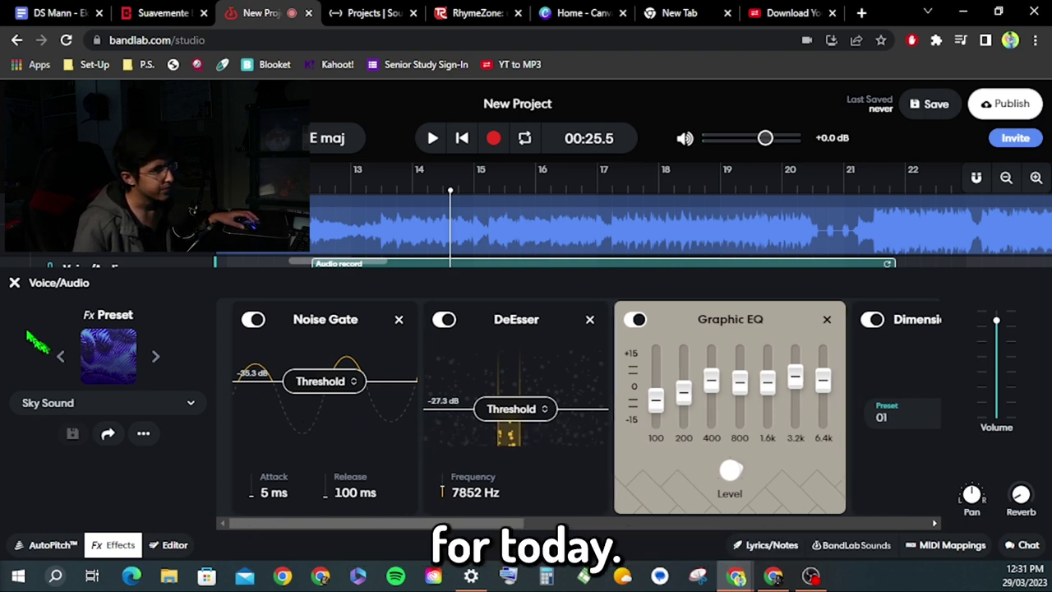
{"action": "left_click", "coordinate": [14, 283]}
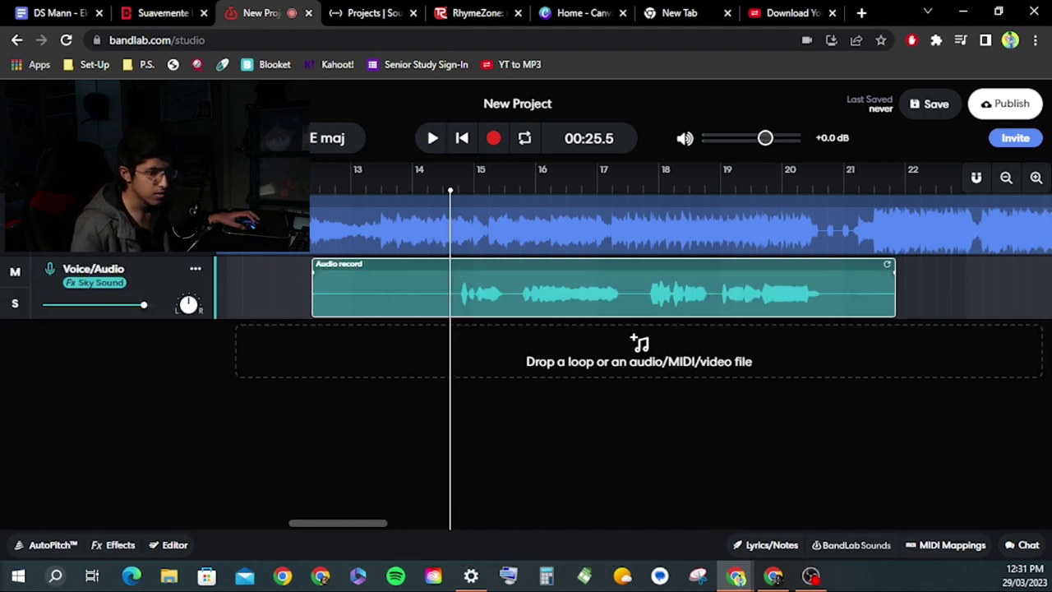
Play the vocal with its effect preset, lower the Voice/Audio track's volume slightly during playback, and pause
{"action": "key", "text": "alt+Tab"}
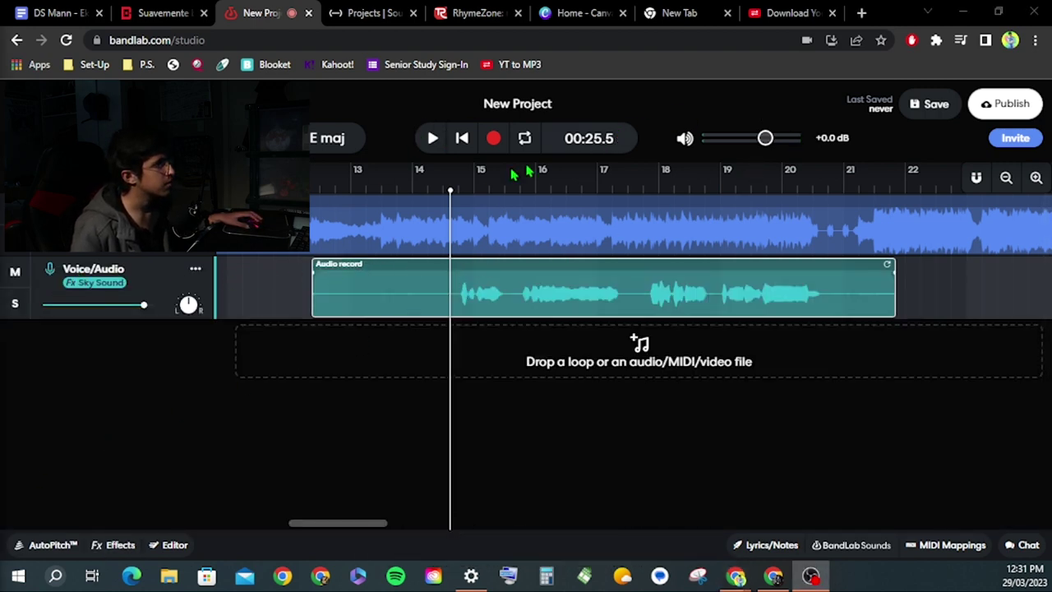
{"action": "left_click", "coordinate": [428, 140]}
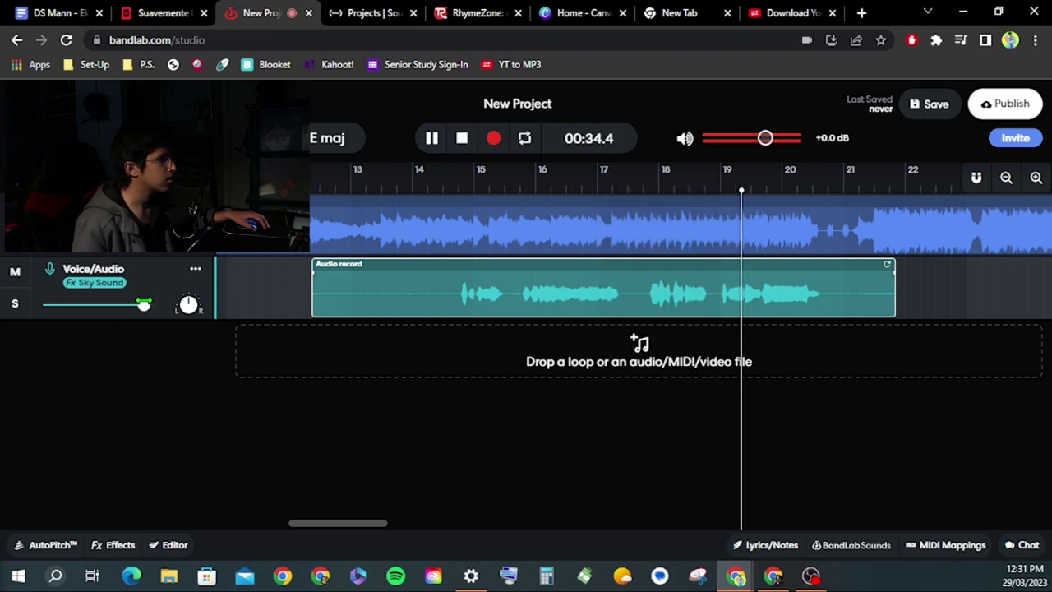
{"action": "mouse_move", "coordinate": [144, 305]}
{"action": "left_click_drag", "start_coordinate": [144, 305], "coordinate": [125, 305]}
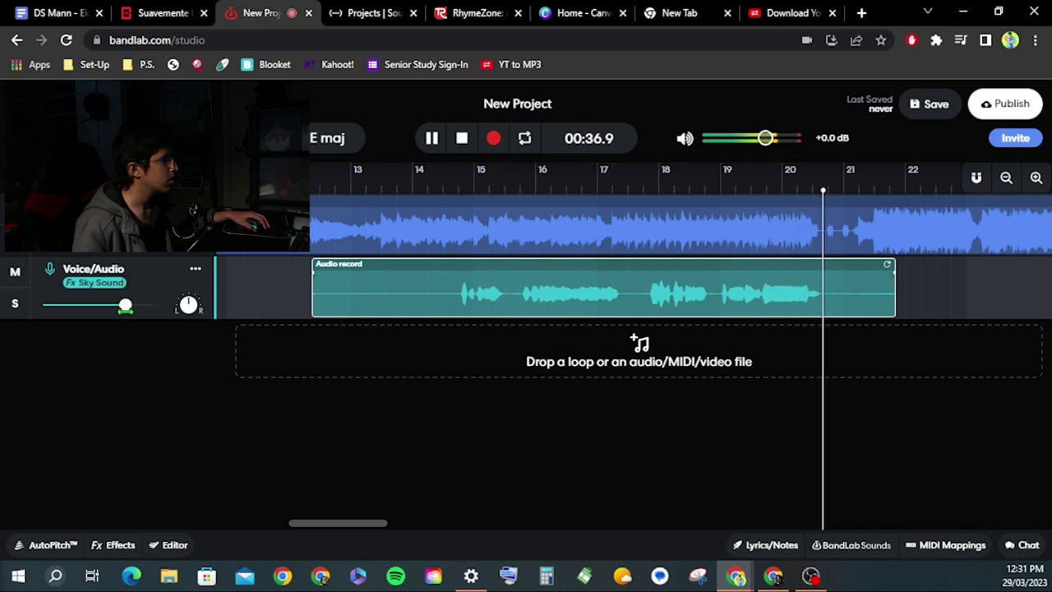
{"action": "left_click", "coordinate": [428, 139]}
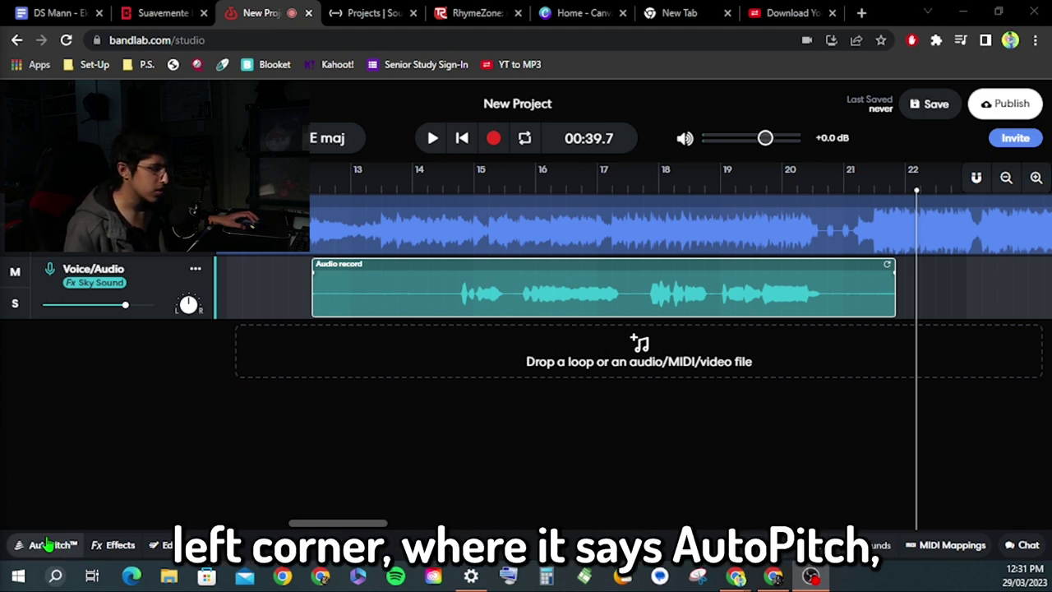
Turn on Classic AutoPitch for the Voice/Audio track, try light strengths, and play the vocal from about 00:23.7 at the Heaviest strength
{"action": "left_click", "coordinate": [48, 546]}
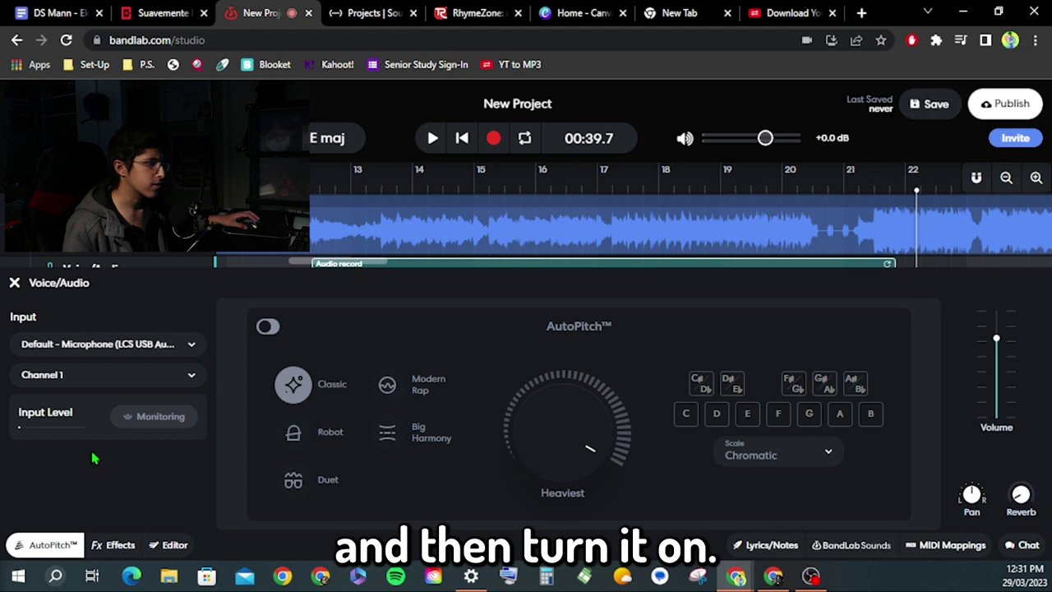
{"action": "left_click", "coordinate": [268, 327]}
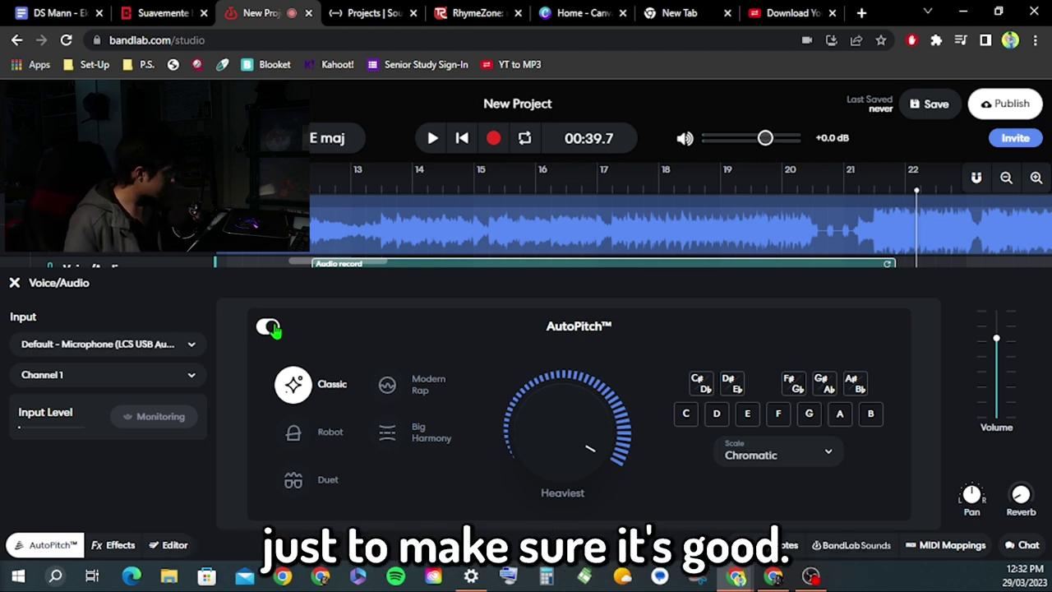
{"action": "mouse_move", "coordinate": [532, 420]}
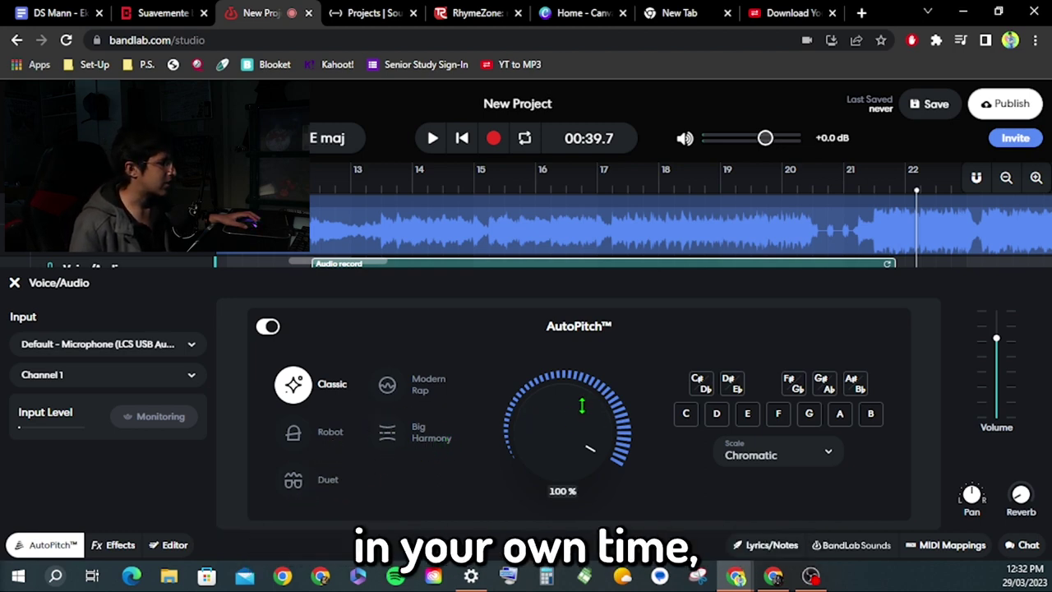
{"action": "left_click_drag", "start_coordinate": [590, 428], "coordinate": [575, 465]}
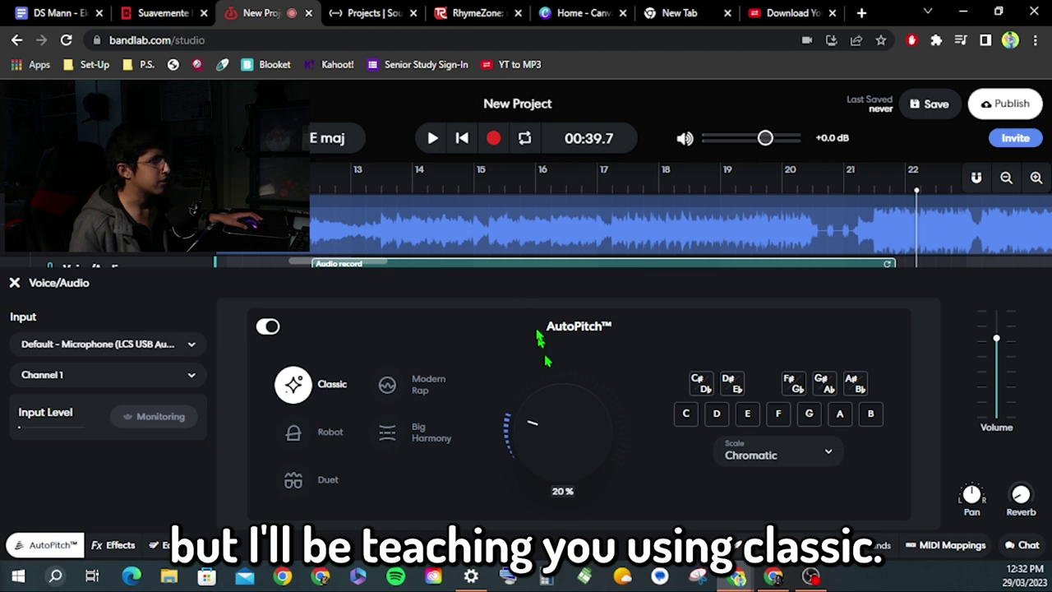
{"action": "scroll", "coordinate": [411, 222], "scroll_direction": "down", "scroll_amount": 2}
{"action": "left_click", "coordinate": [392, 188]}
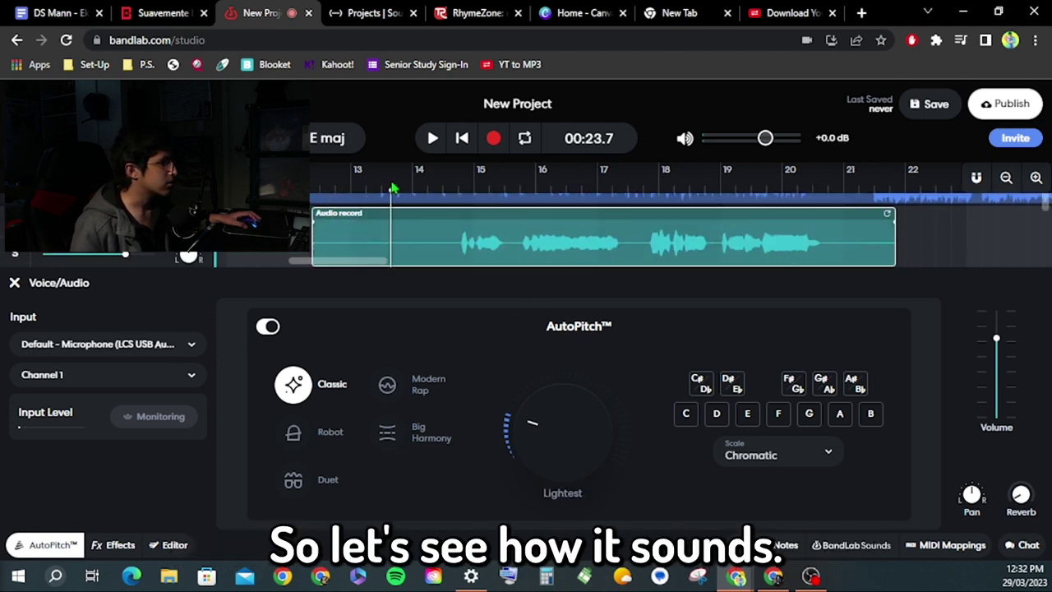
{"action": "left_click_drag", "start_coordinate": [594, 491], "coordinate": [592, 423]}
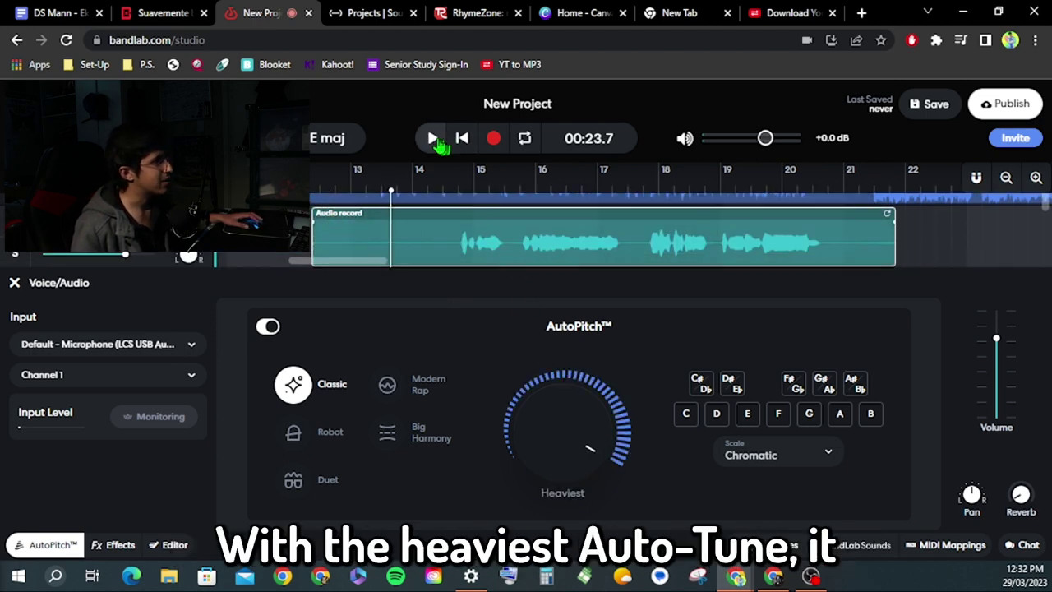
{"action": "left_click", "coordinate": [433, 142]}
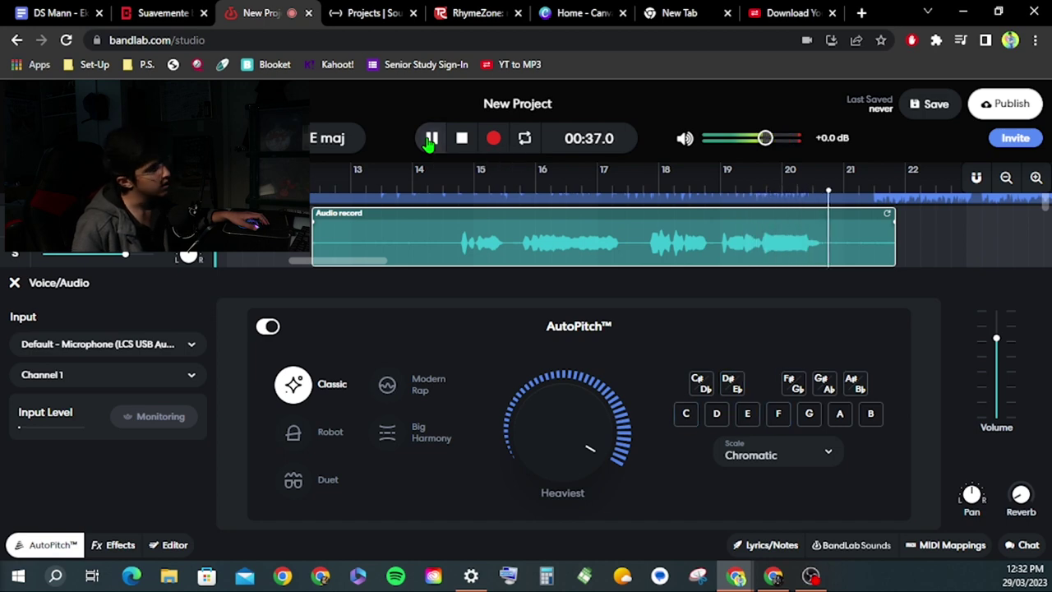
{"action": "left_click", "coordinate": [431, 139]}
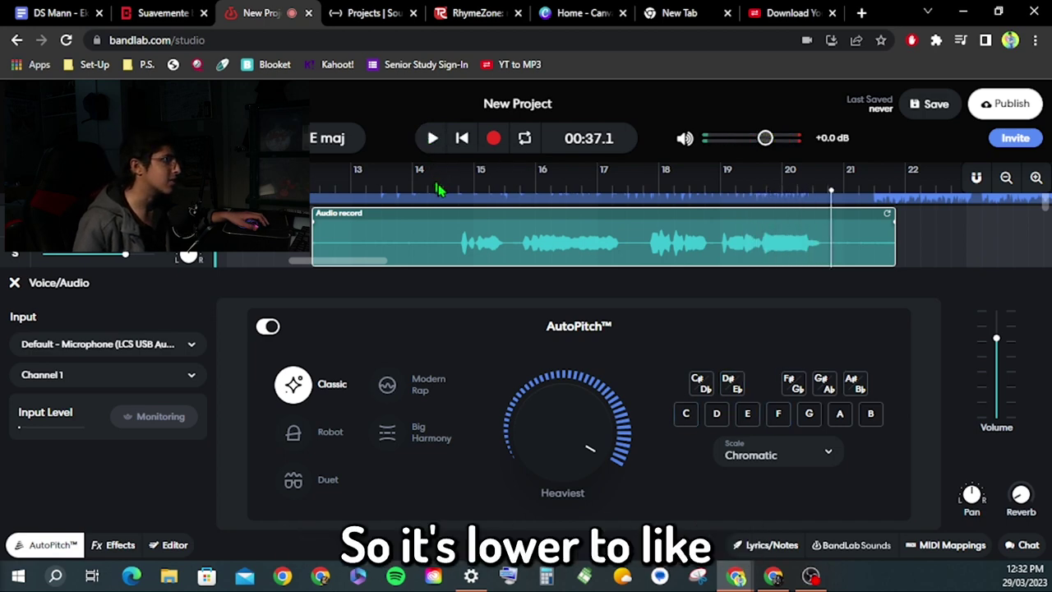
Lower the AutoPitch strength to Medium, about 40%, and play the vocal again from about 00:25.1
{"action": "left_click_drag", "start_coordinate": [558, 406], "coordinate": [558, 452]}
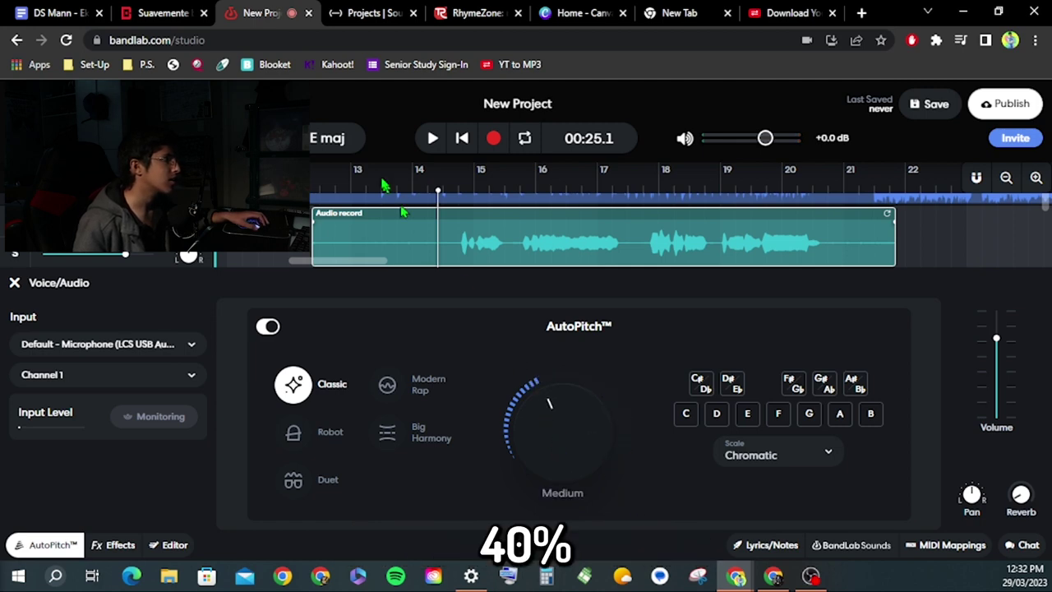
{"action": "left_click", "coordinate": [431, 142]}
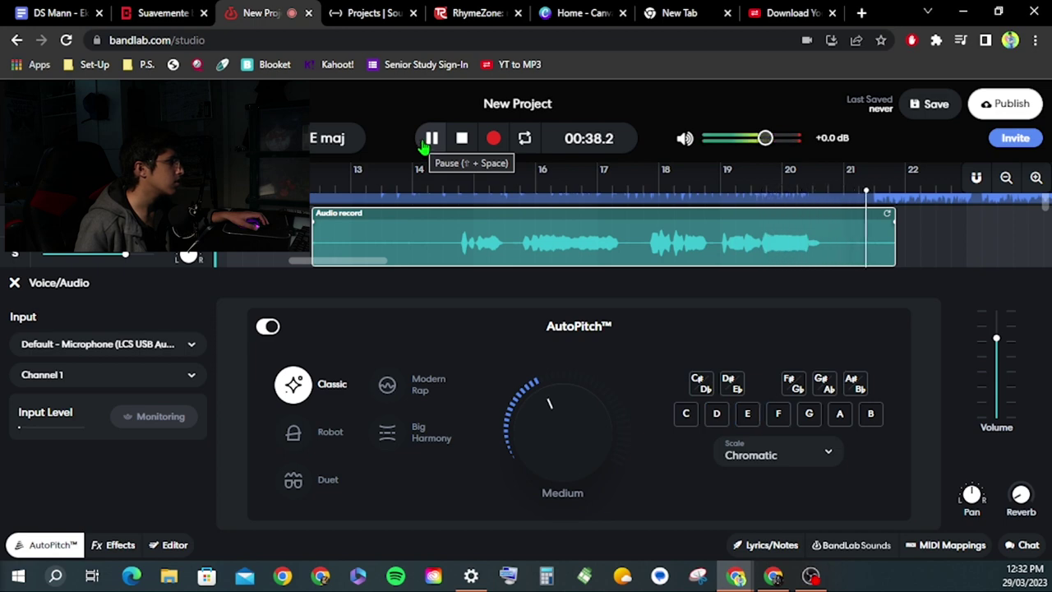
{"action": "left_click", "coordinate": [427, 140]}
Set the AutoPitch strength to Light at 25%, play the vocal from about 00:25.6, pause it and close the AutoPitch settings
{"action": "mouse_move", "coordinate": [547, 400]}
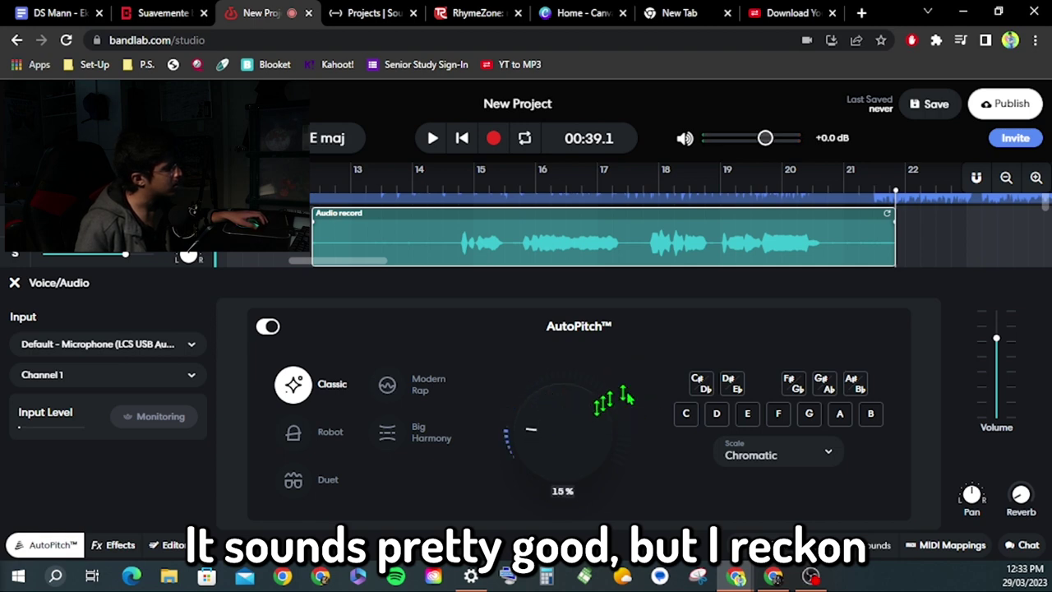
{"action": "left_click_drag", "start_coordinate": [560, 427], "coordinate": [561, 433]}
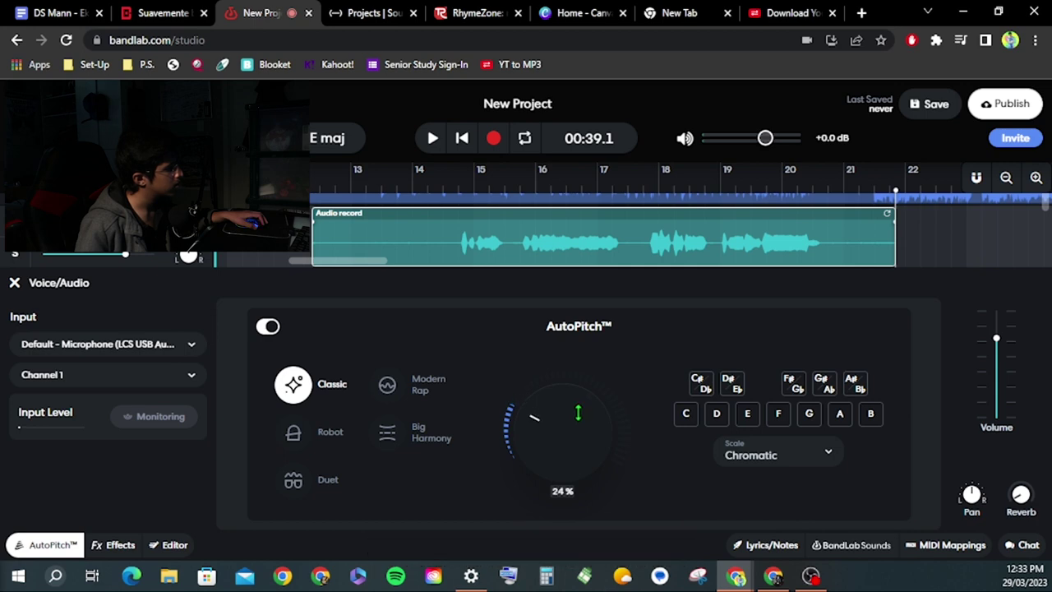
{"action": "left_click_drag", "start_coordinate": [578, 411], "coordinate": [578, 414]}
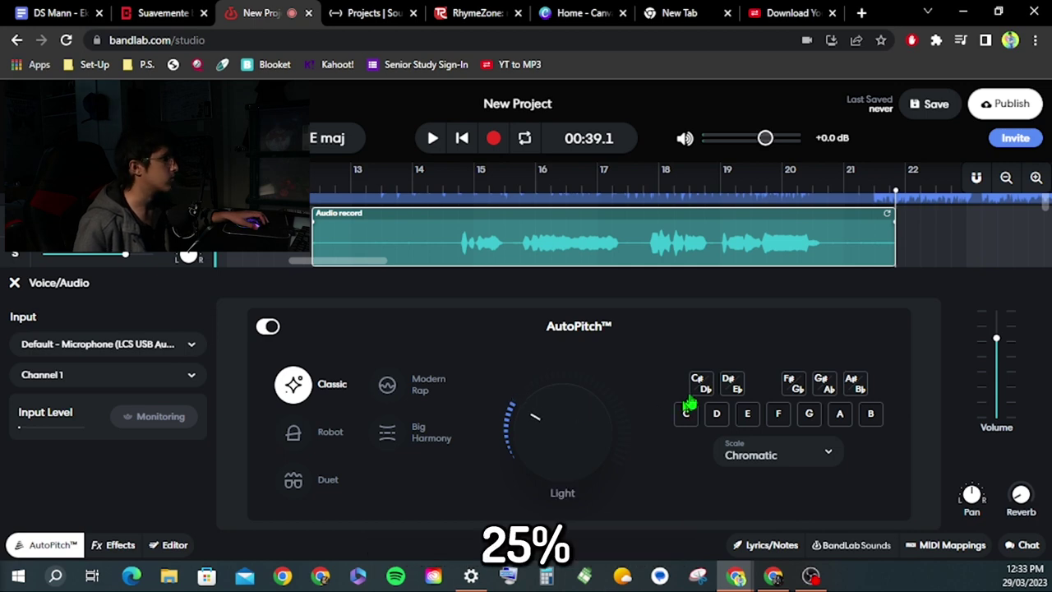
{"action": "left_click", "coordinate": [454, 187]}
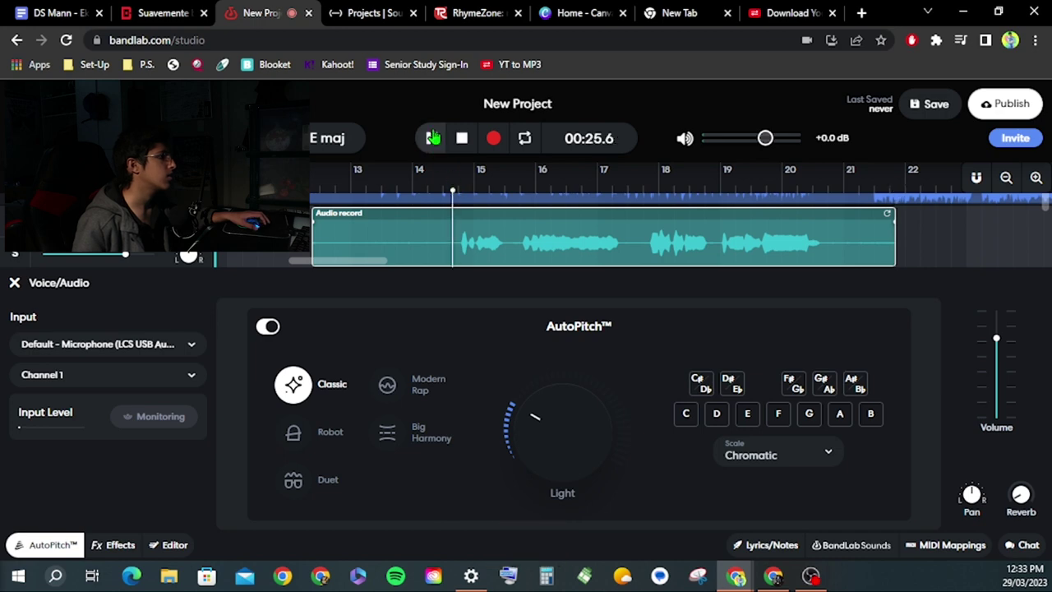
{"action": "left_click", "coordinate": [432, 138]}
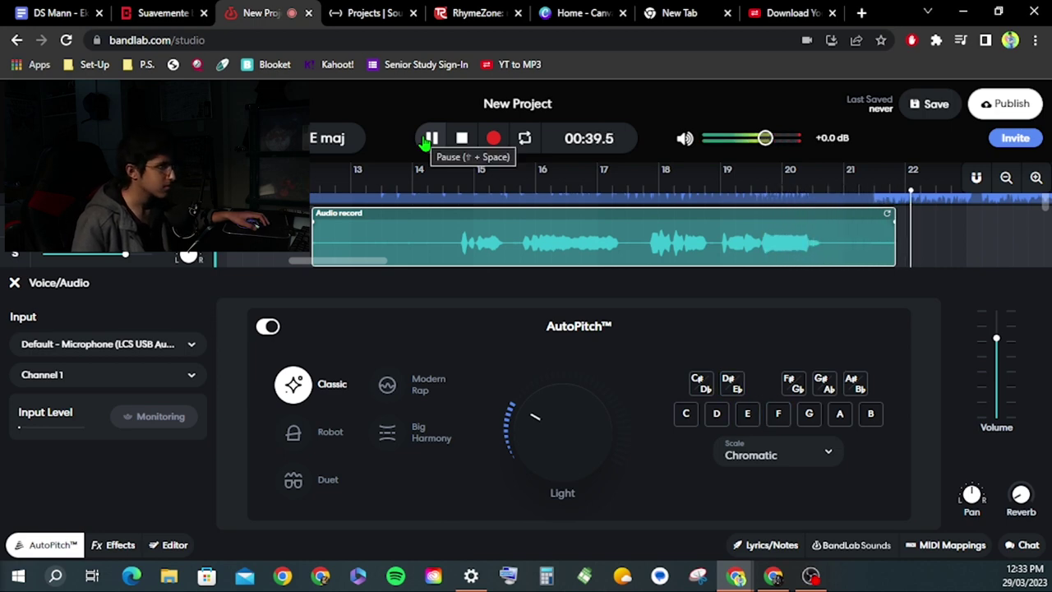
{"action": "left_click", "coordinate": [428, 140]}
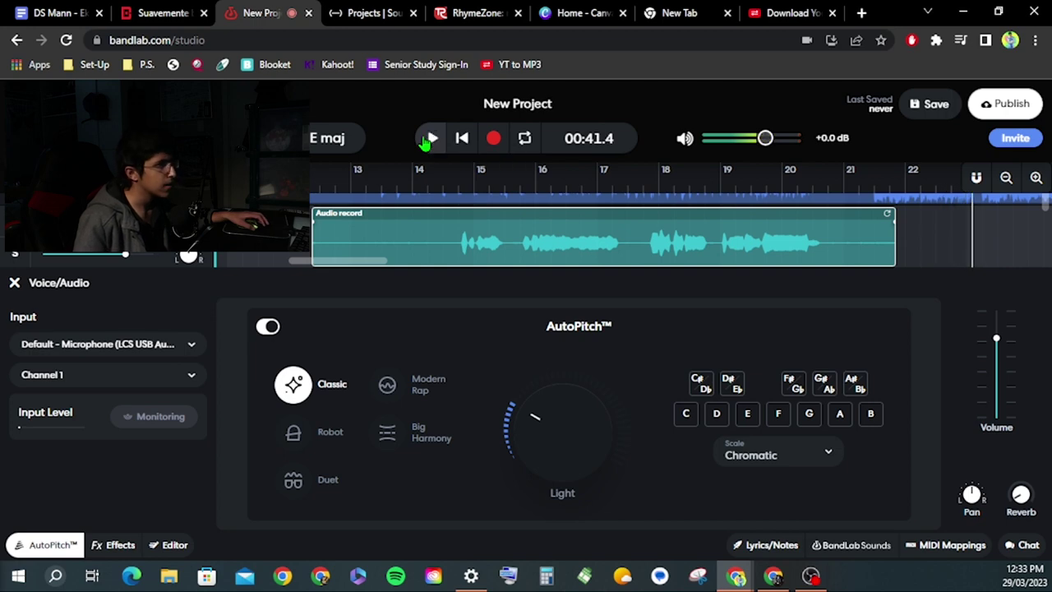
{"action": "left_click", "coordinate": [14, 284]}
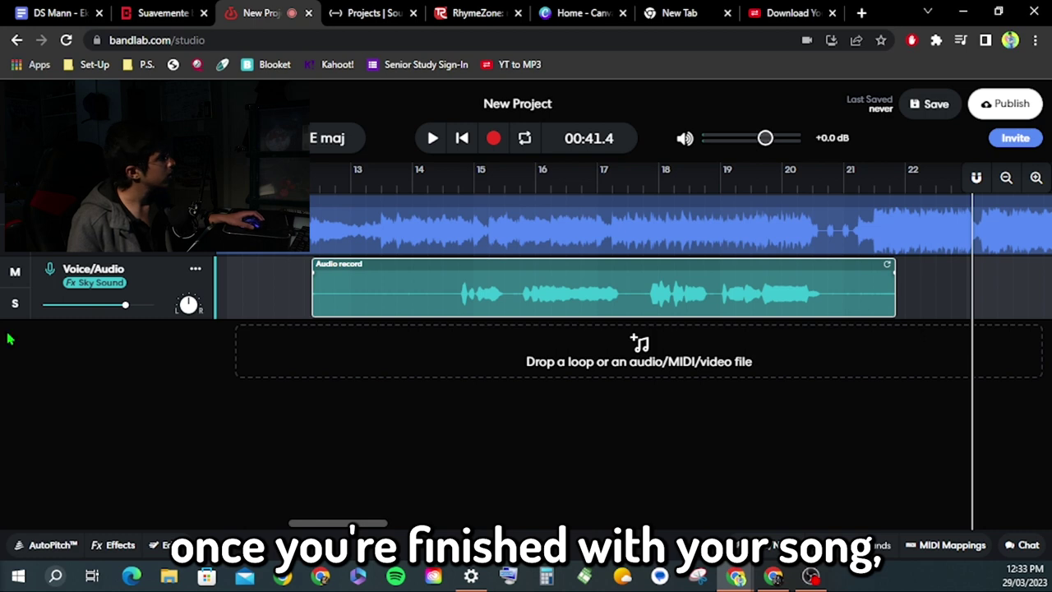
Save the project and reopen it in the studio from its project page
{"action": "left_click", "coordinate": [925, 106]}
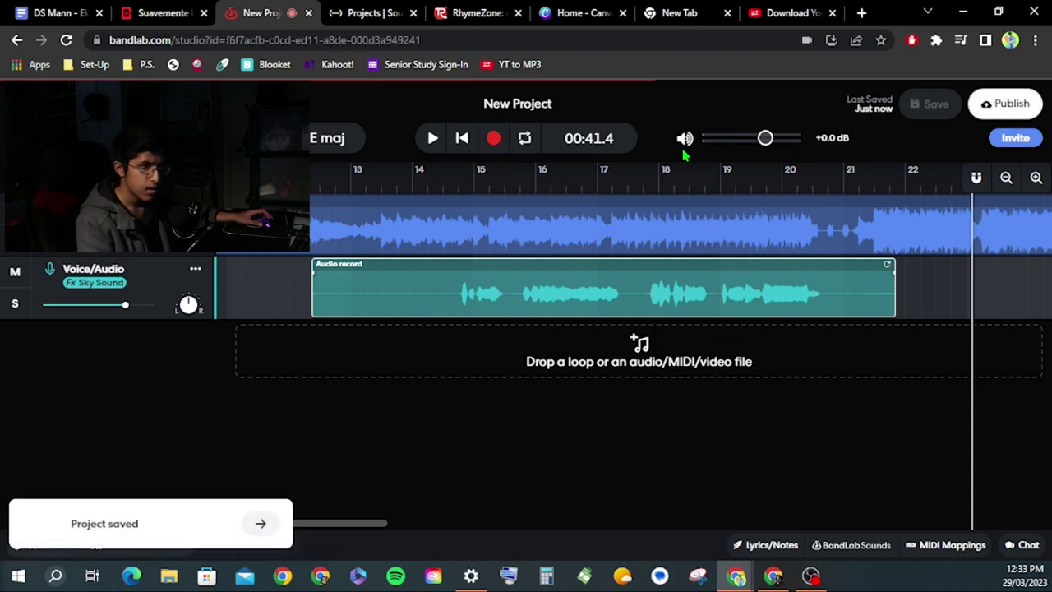
{"action": "left_click", "coordinate": [263, 519]}
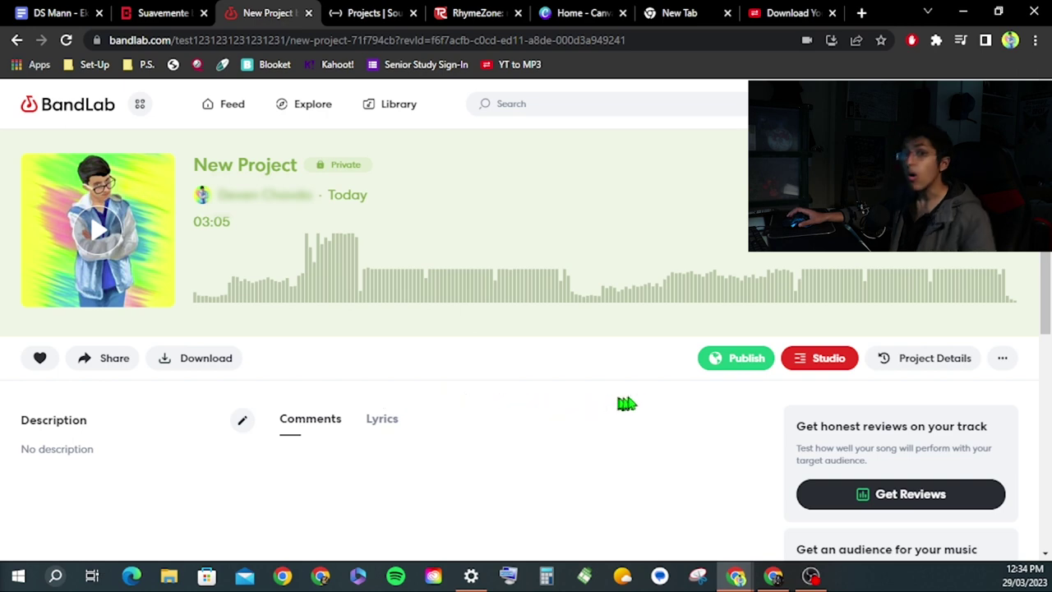
{"action": "left_click", "coordinate": [830, 362]}
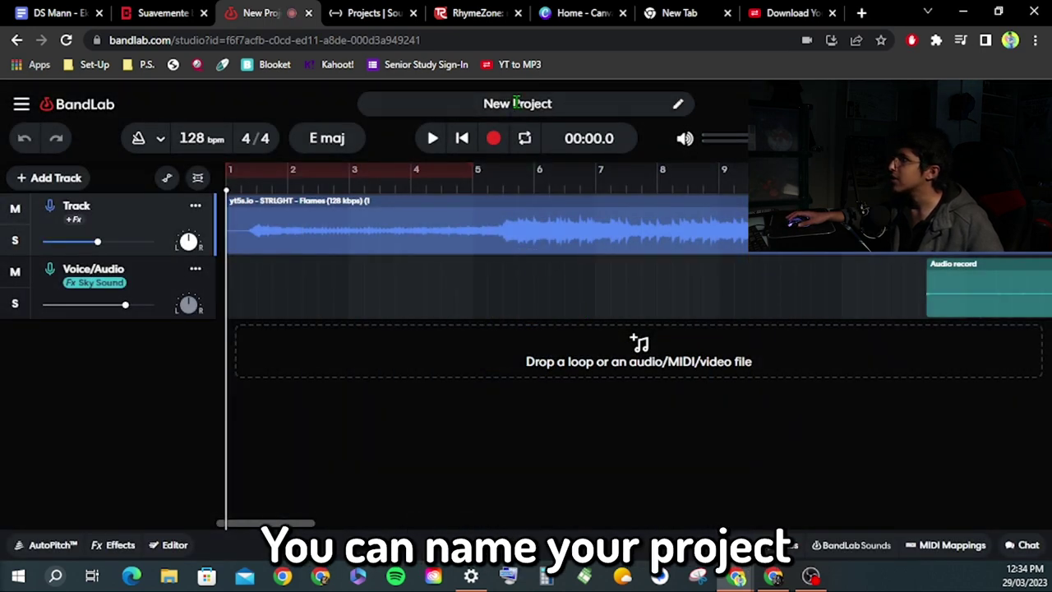
Rename the project from its default title to "Ek Do Thein (EPIC REMIX)"
{"action": "left_click_drag", "start_coordinate": [596, 104], "coordinate": [473, 104]}
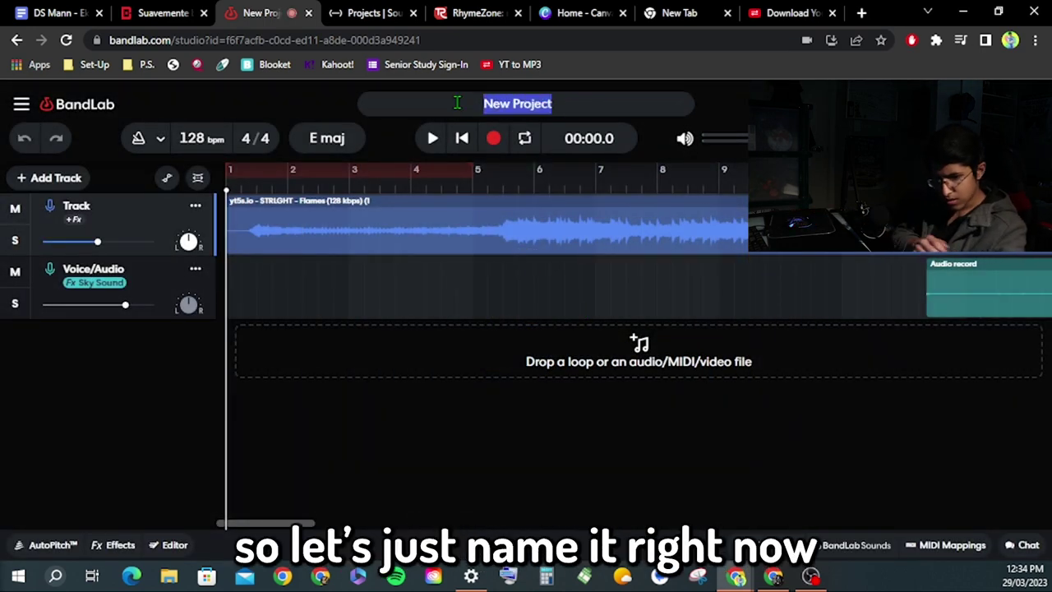
{"action": "type", "text": "Ek"}
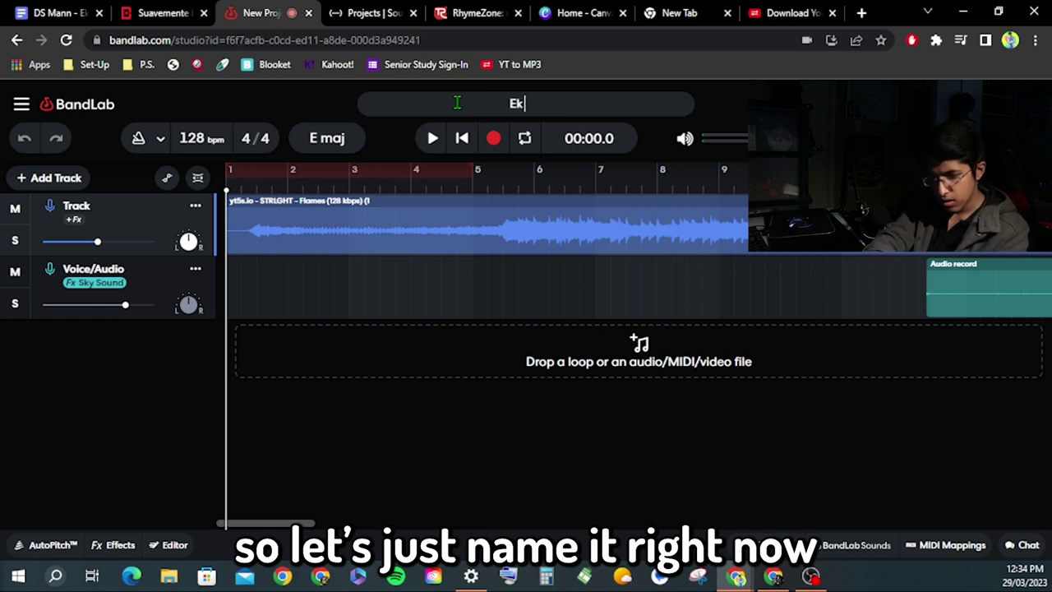
{"action": "type", "text": " Do Th"}
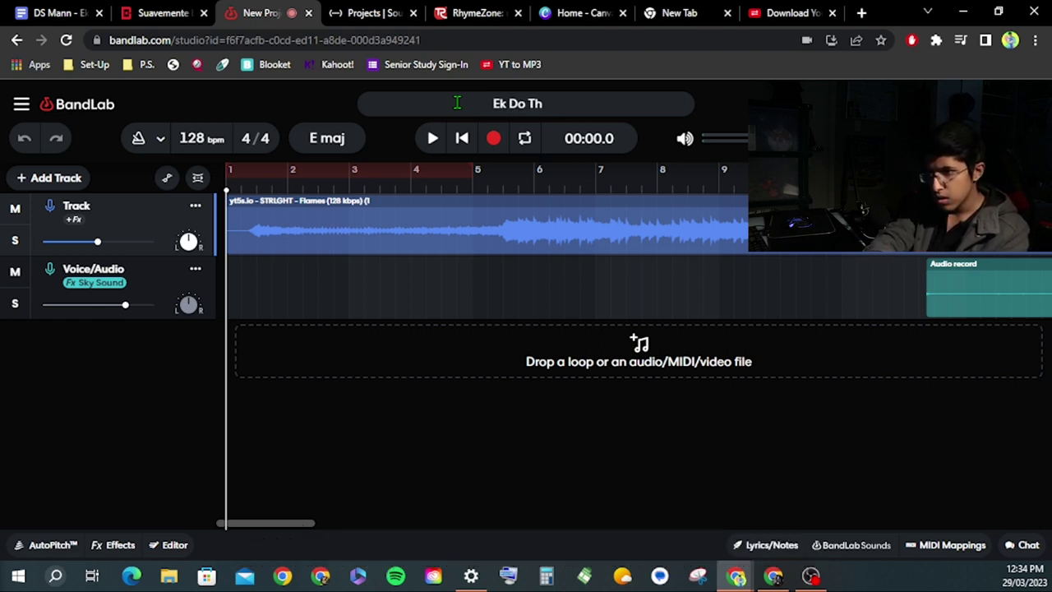
{"action": "type", "text": "ein ("}
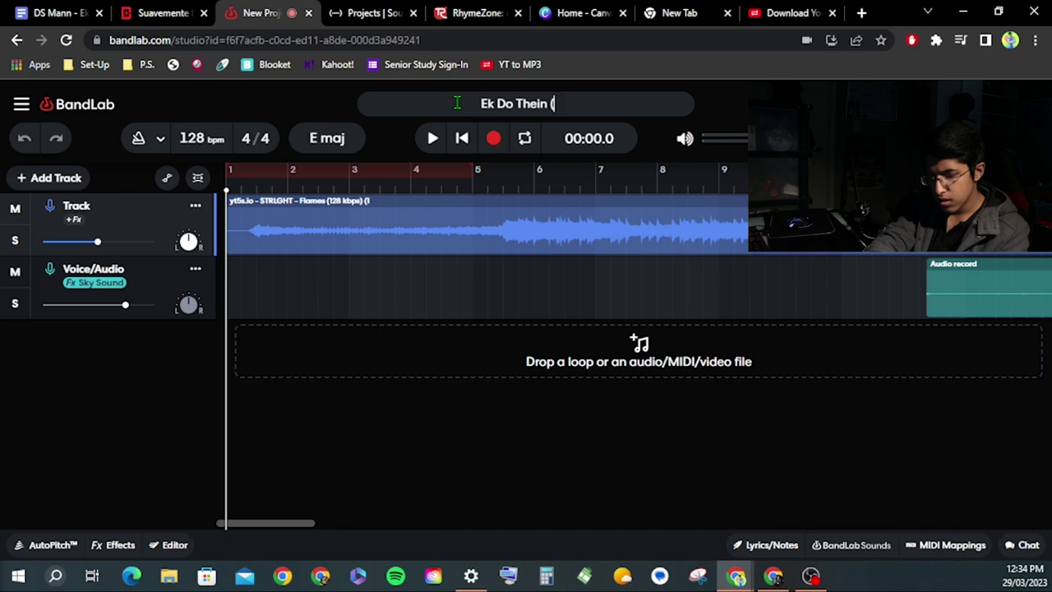
{"action": "type", "text": "EPIC REMIX)"}
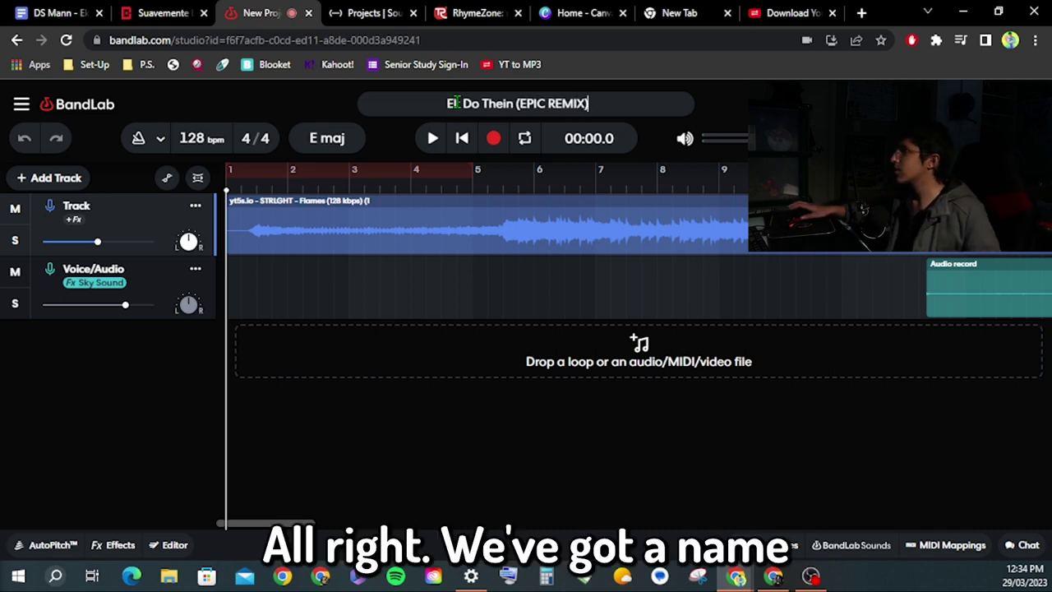
{"action": "left_click", "coordinate": [734, 100]}
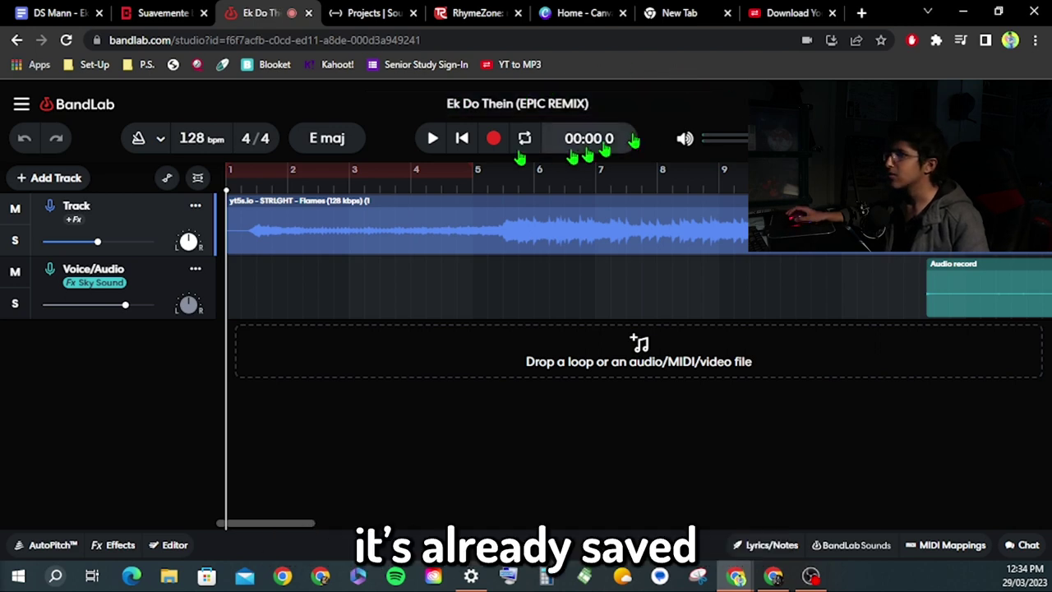
Exit the studio to the project page and open Mastering for the song
{"action": "left_click", "coordinate": [23, 109]}
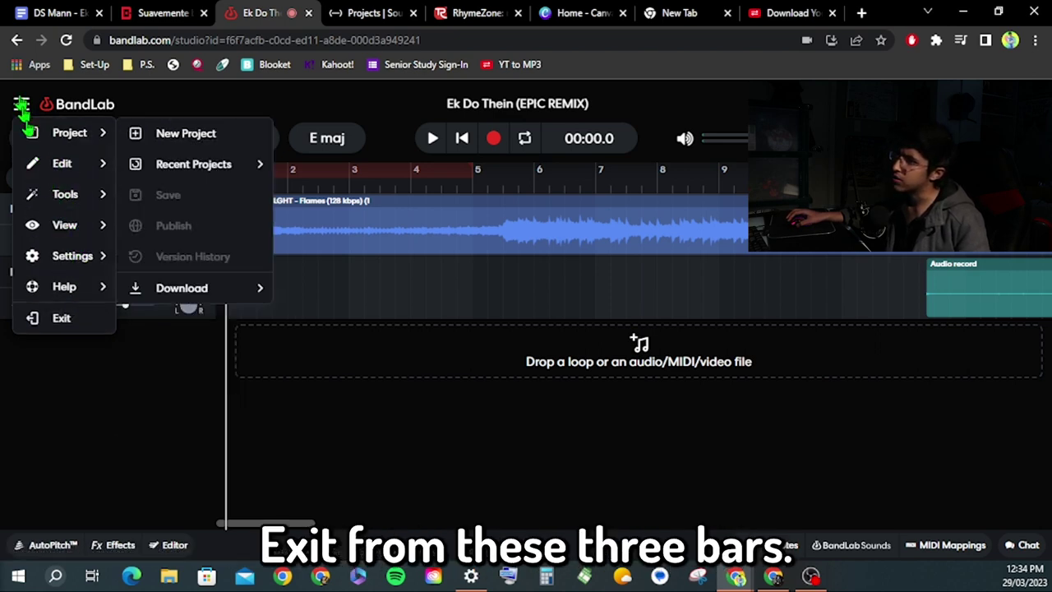
{"action": "left_click", "coordinate": [52, 329]}
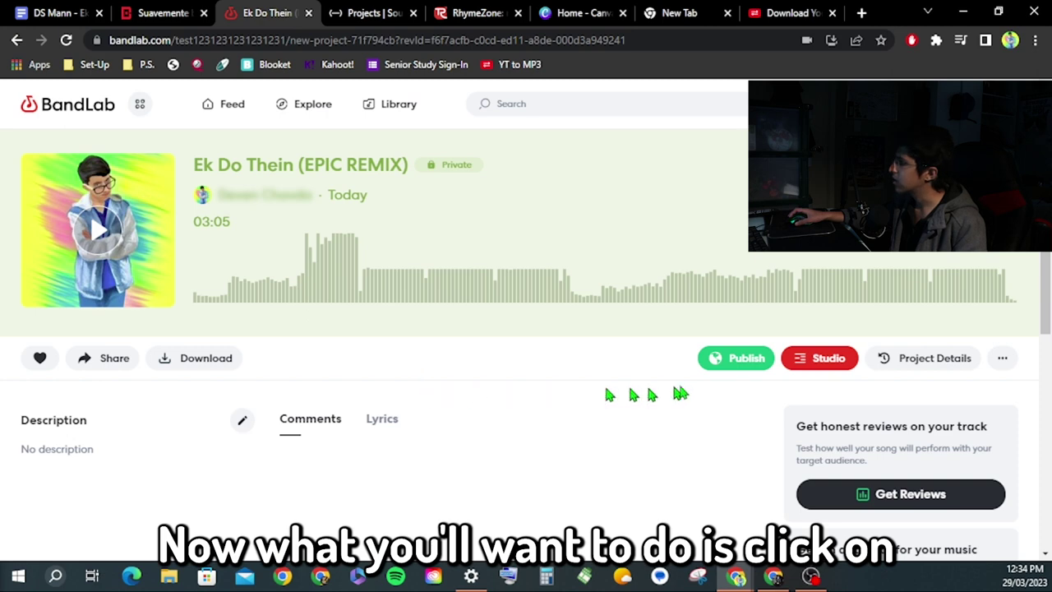
{"action": "left_click", "coordinate": [1000, 361]}
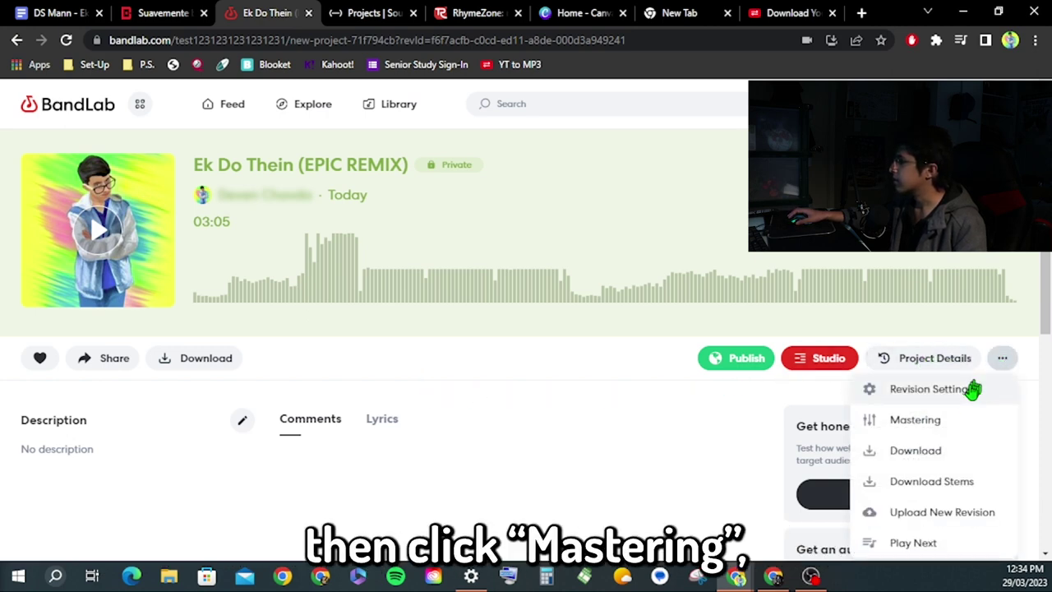
{"action": "left_click", "coordinate": [914, 420]}
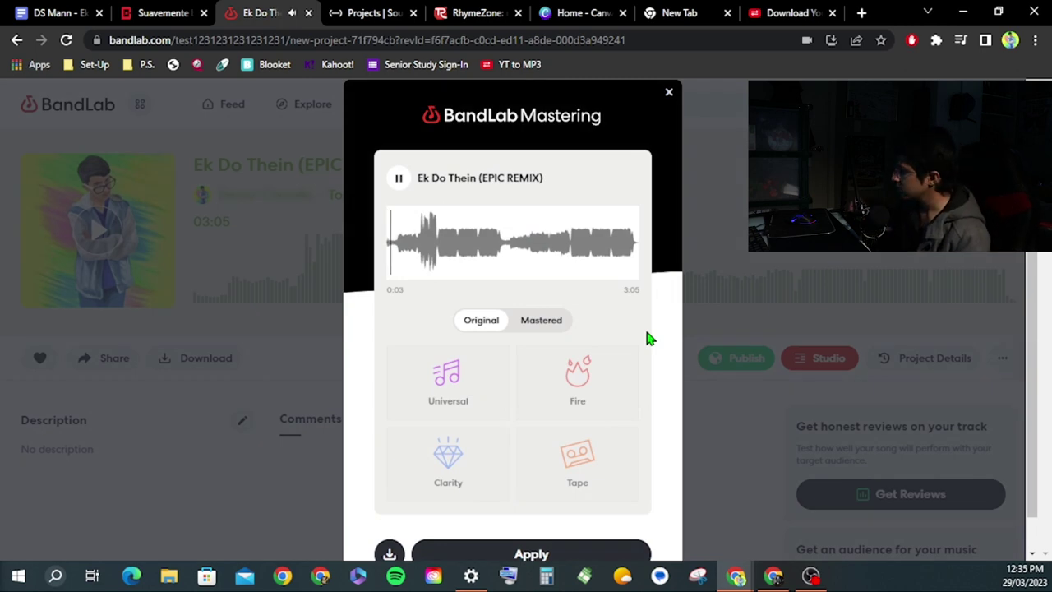
Switch the preview to the mastered version and listen to the Universal, Fire, Clarity and Tape presets in turn
{"action": "left_click", "coordinate": [559, 323]}
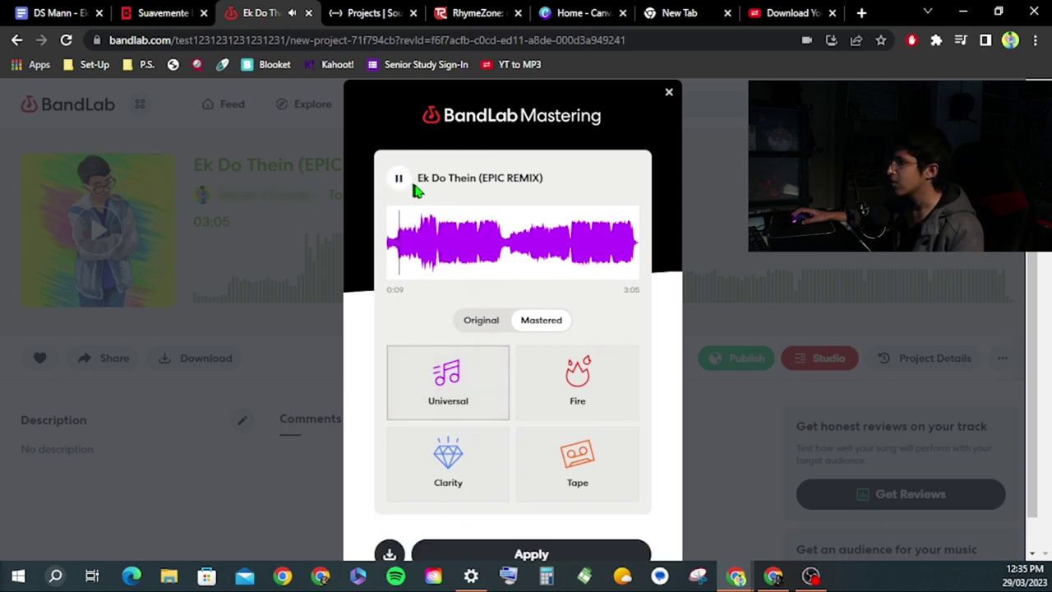
{"action": "left_click", "coordinate": [603, 417]}
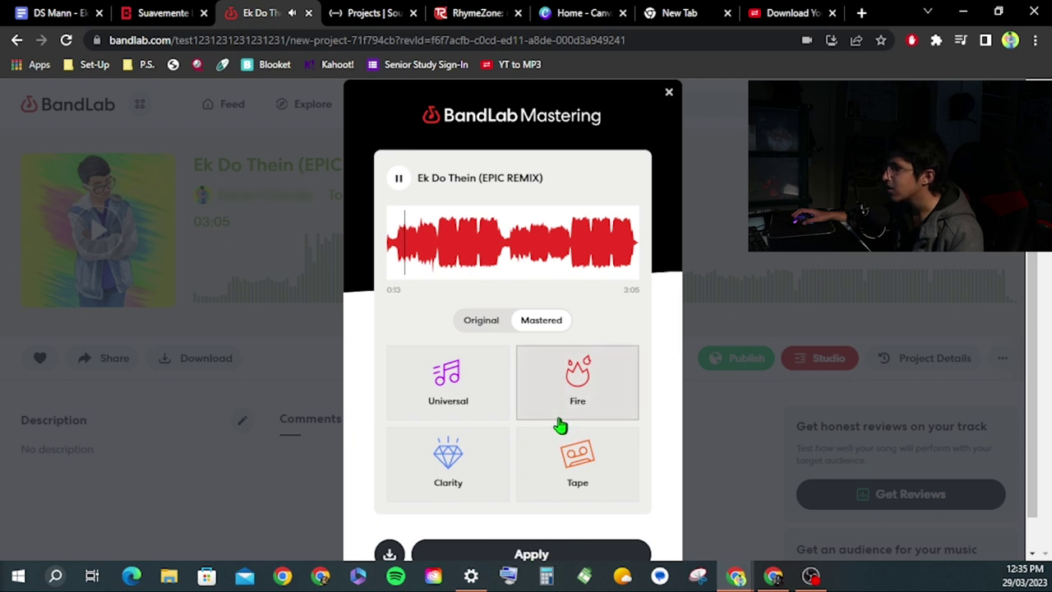
{"action": "left_click", "coordinate": [468, 463]}
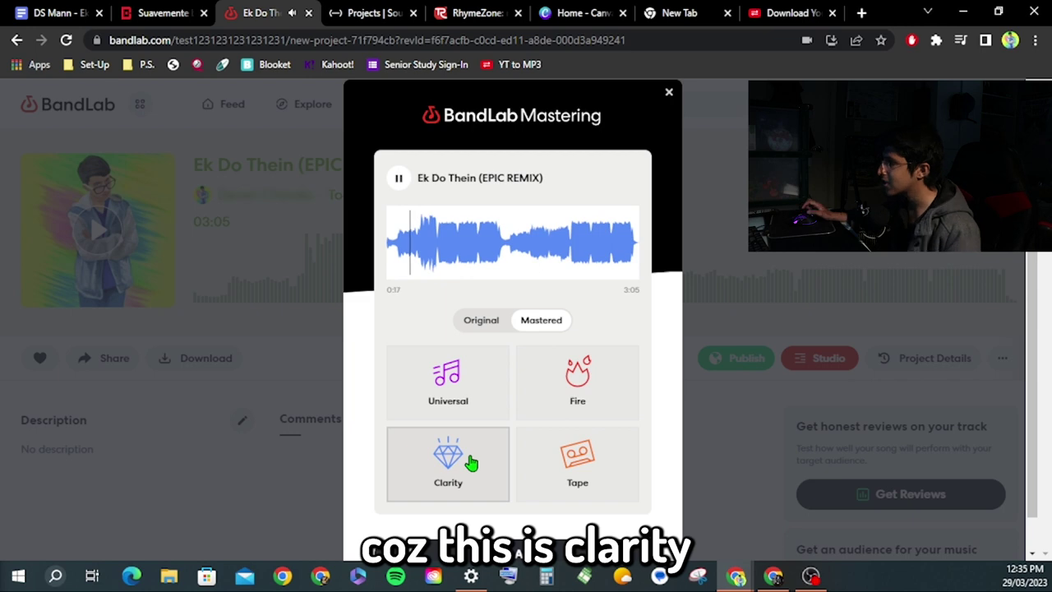
{"action": "left_click", "coordinate": [555, 468]}
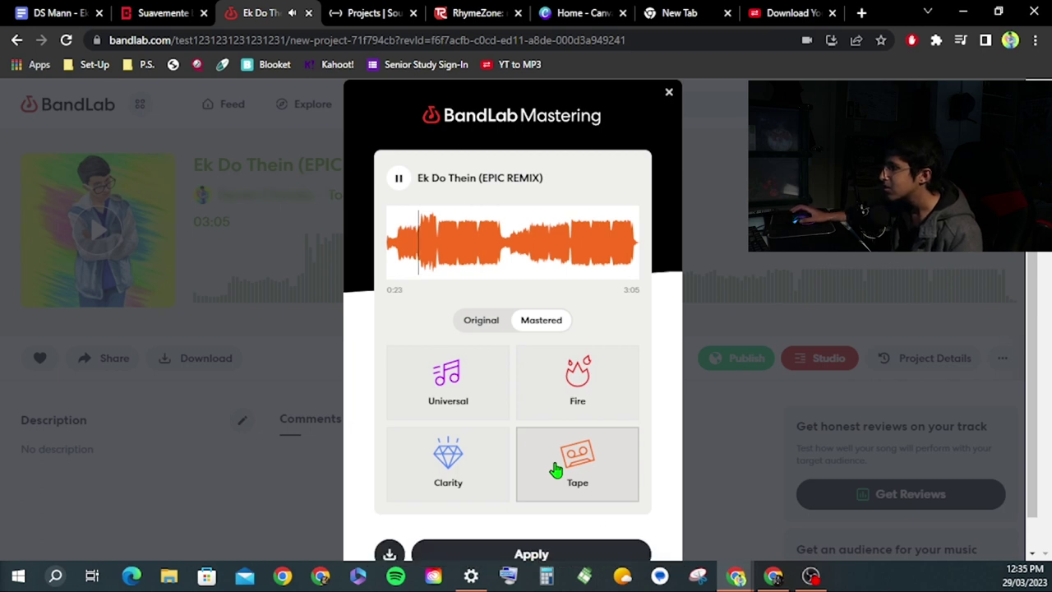
Compare the Clarity, Fire, Universal and Tape masters again during playback, pause the preview and select the Universal preset
{"action": "left_click", "coordinate": [492, 464]}
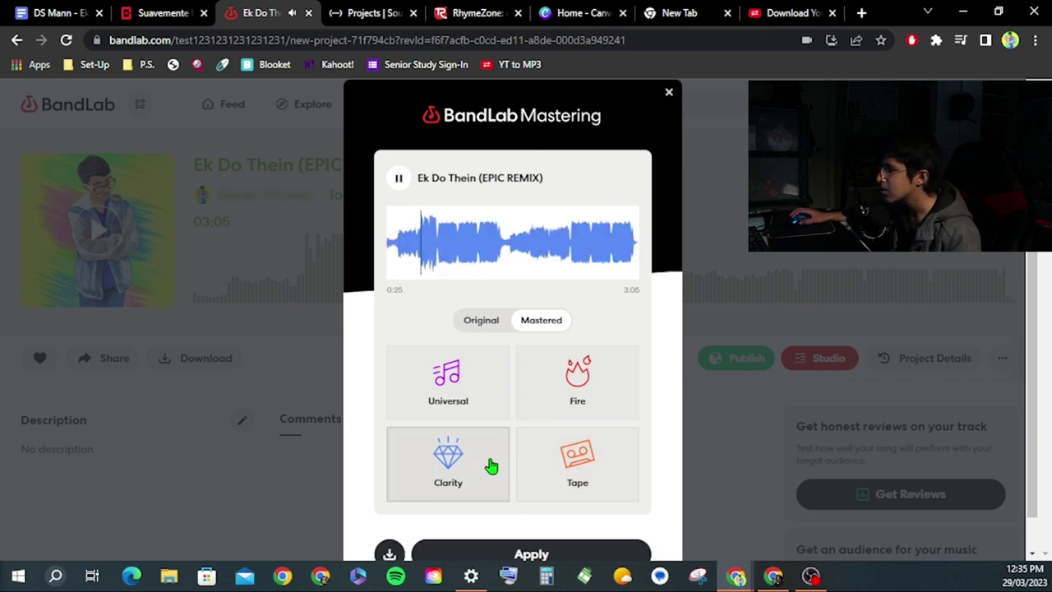
{"action": "left_click", "coordinate": [559, 403]}
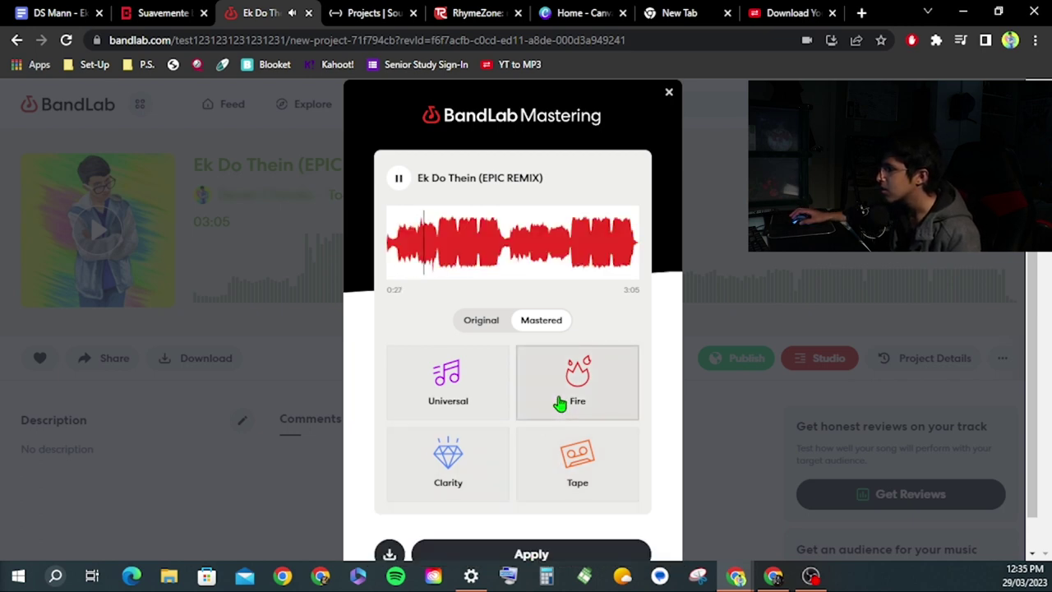
{"action": "left_click", "coordinate": [473, 396]}
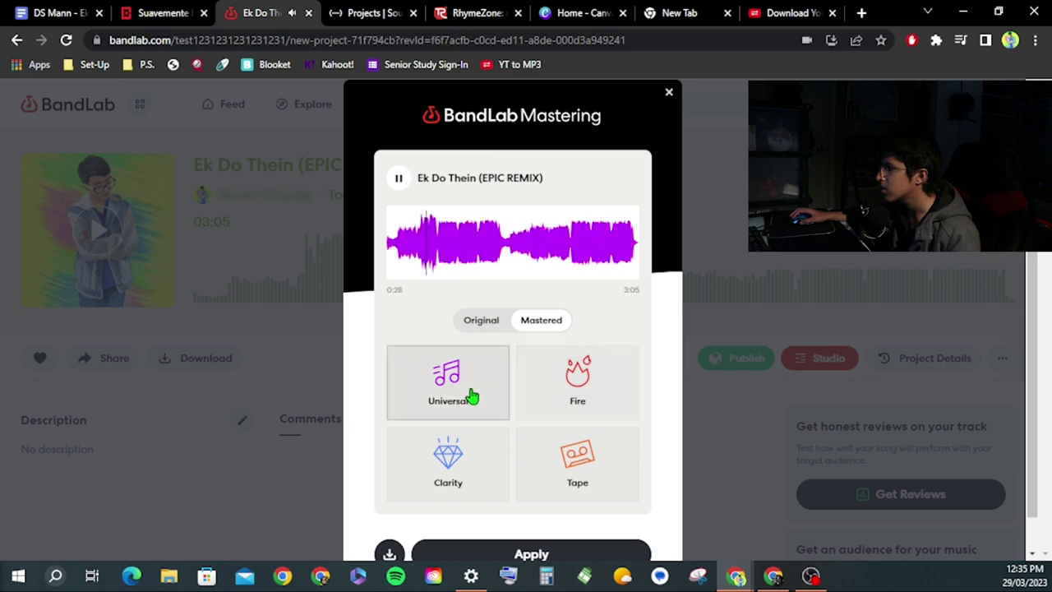
{"action": "left_click", "coordinate": [565, 489]}
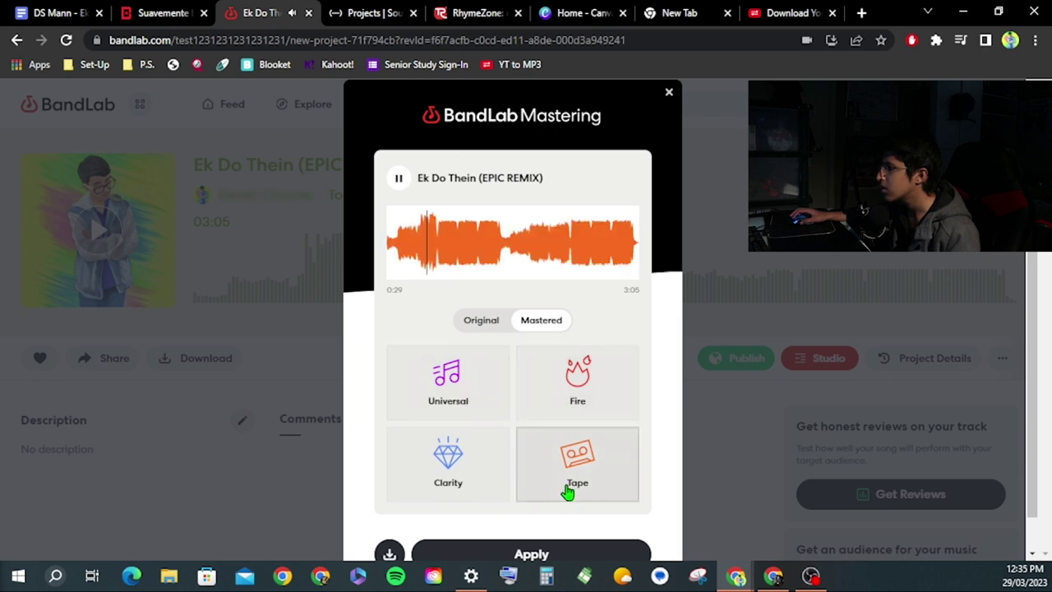
{"action": "left_click", "coordinate": [483, 411]}
{"action": "left_click", "coordinate": [478, 439]}
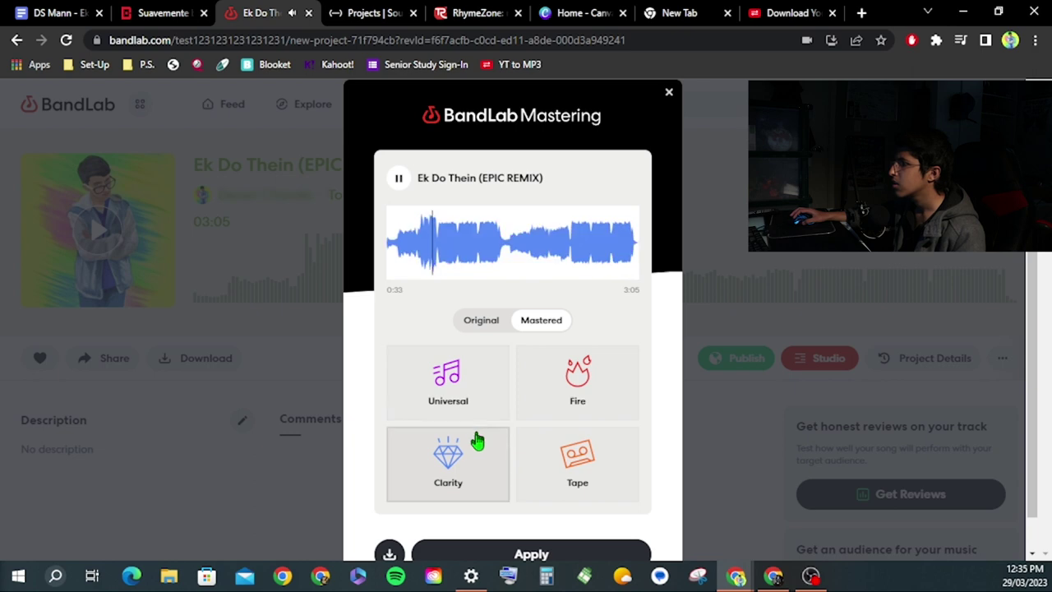
{"action": "left_click", "coordinate": [393, 186]}
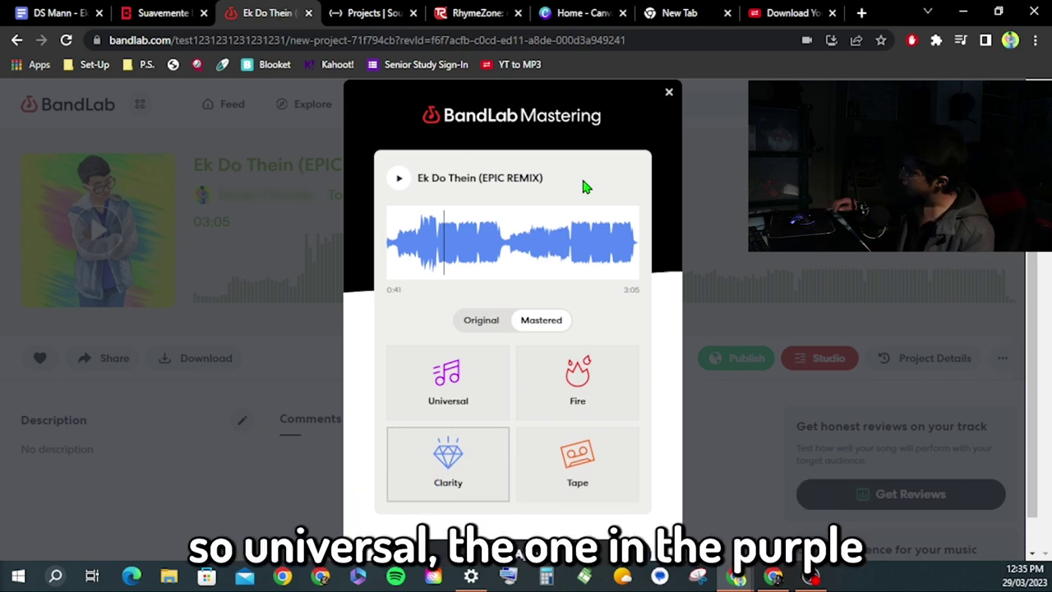
{"action": "left_click", "coordinate": [419, 374]}
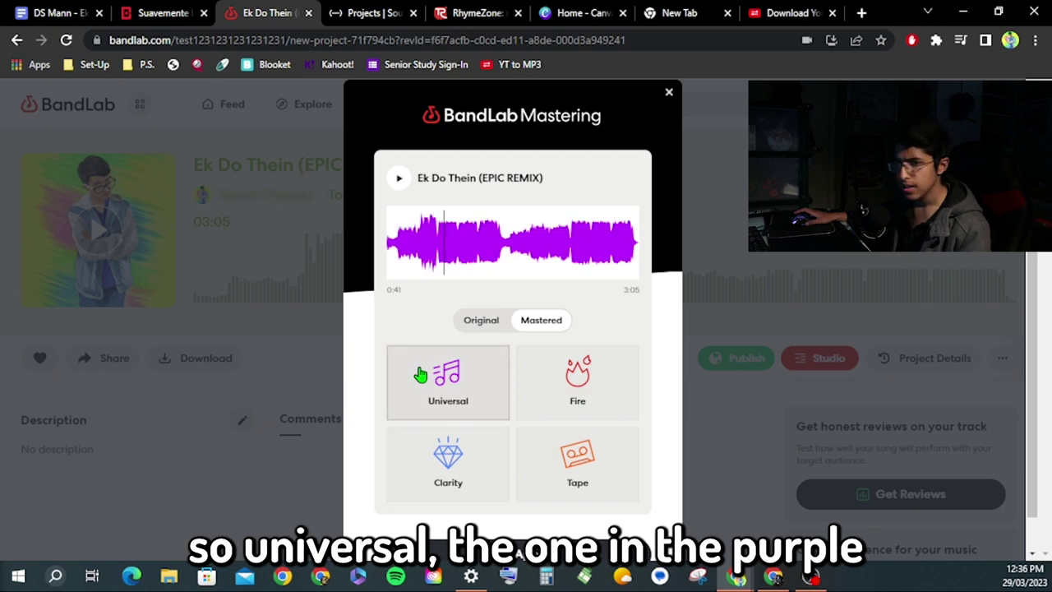